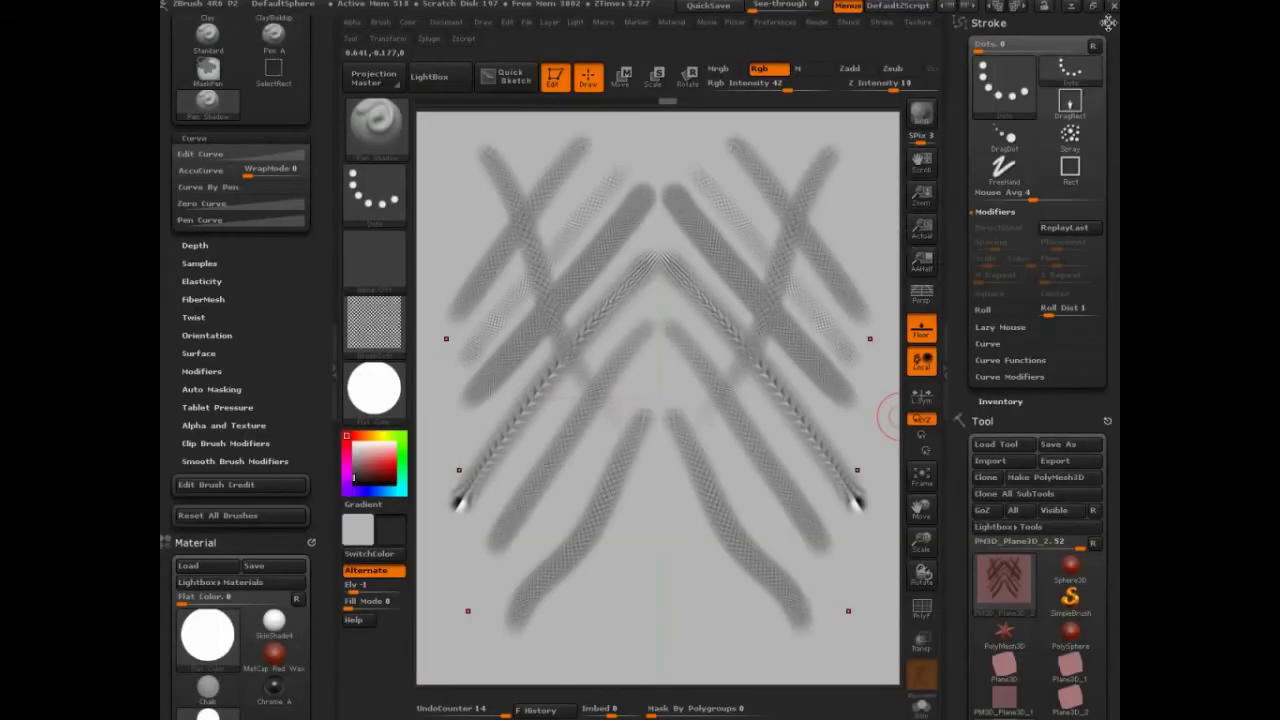
# Undo the crossing sample strokes on the plane one after another to clear the sketch surface.
pyautogui.moveTo(1107, 22)
pyautogui.mouseDown()
pyautogui.moveTo(767, 205)
pyautogui.moveTo(775, 215)
pyautogui.mouseUp()
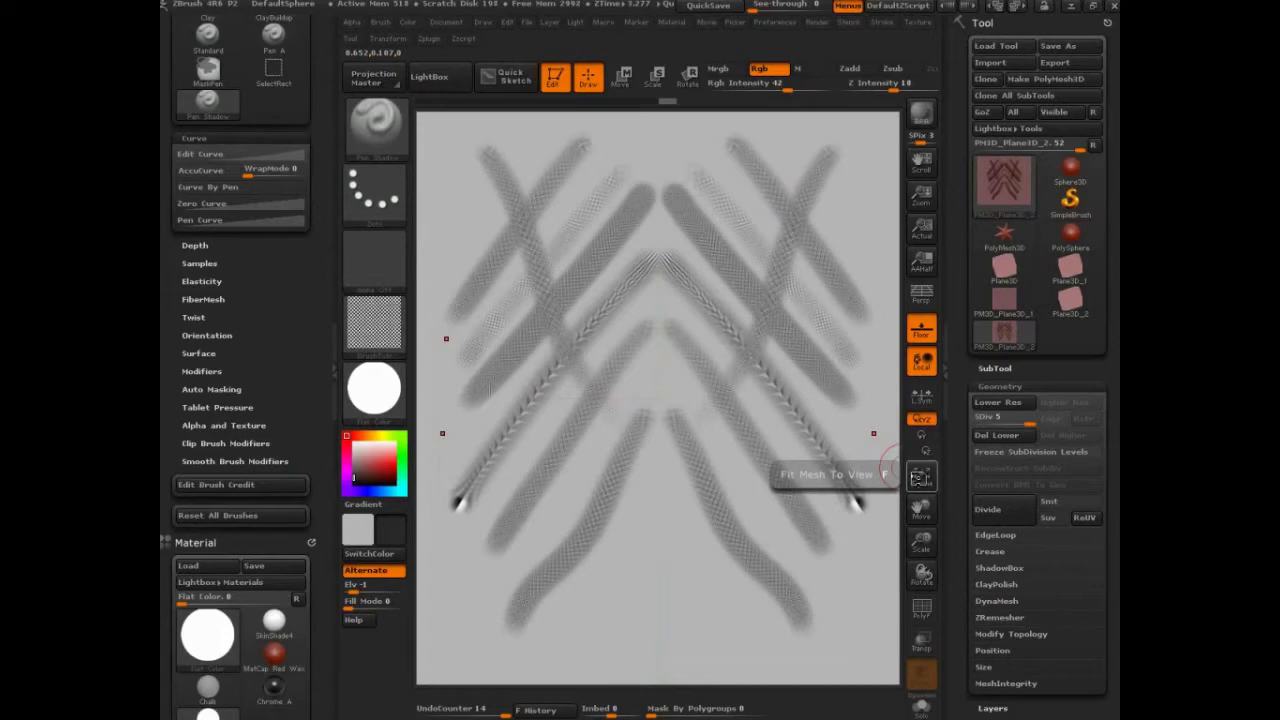
pyautogui.click(919, 480)
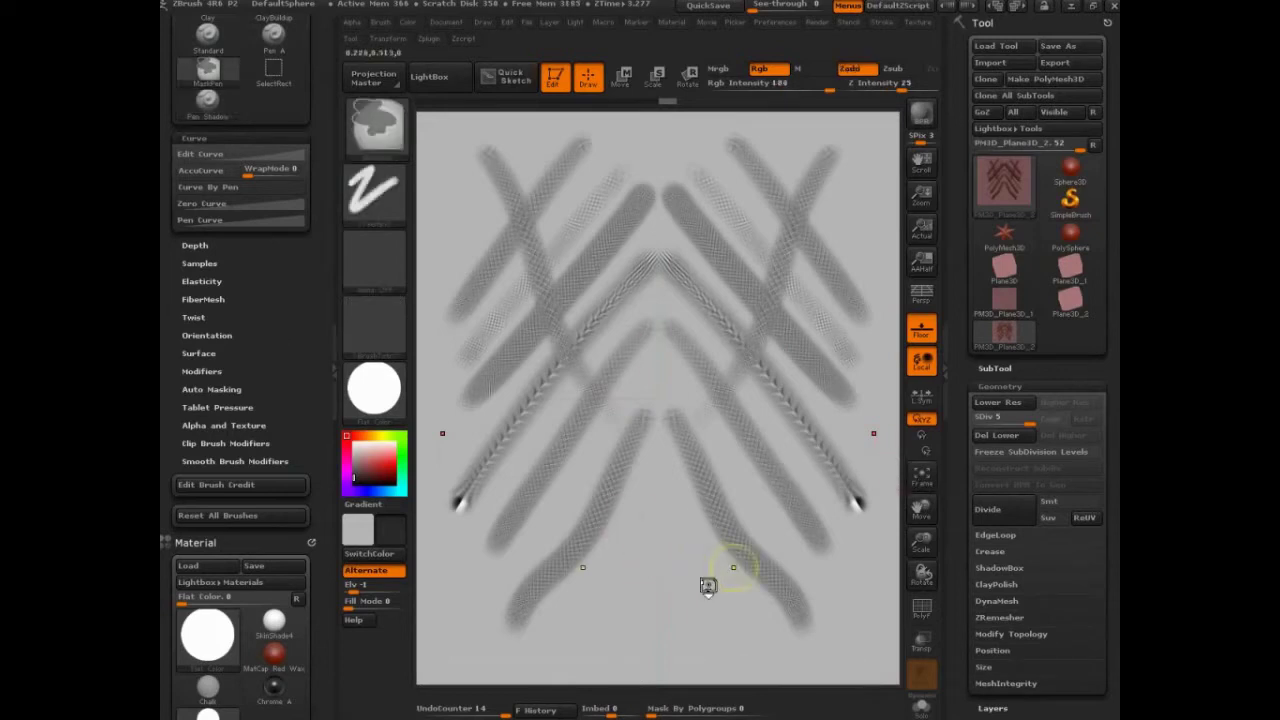
pyautogui.hotkey('ctrl', 'z')
pyautogui.hotkey('ctrl', 'z')
pyautogui.hotkey('ctrl', 'z')
pyautogui.hotkey('ctrl', 'z')
pyautogui.hotkey('ctrl', 'z')
pyautogui.hotkey('ctrl', 'z')
pyautogui.hotkey('ctrl', 'z')
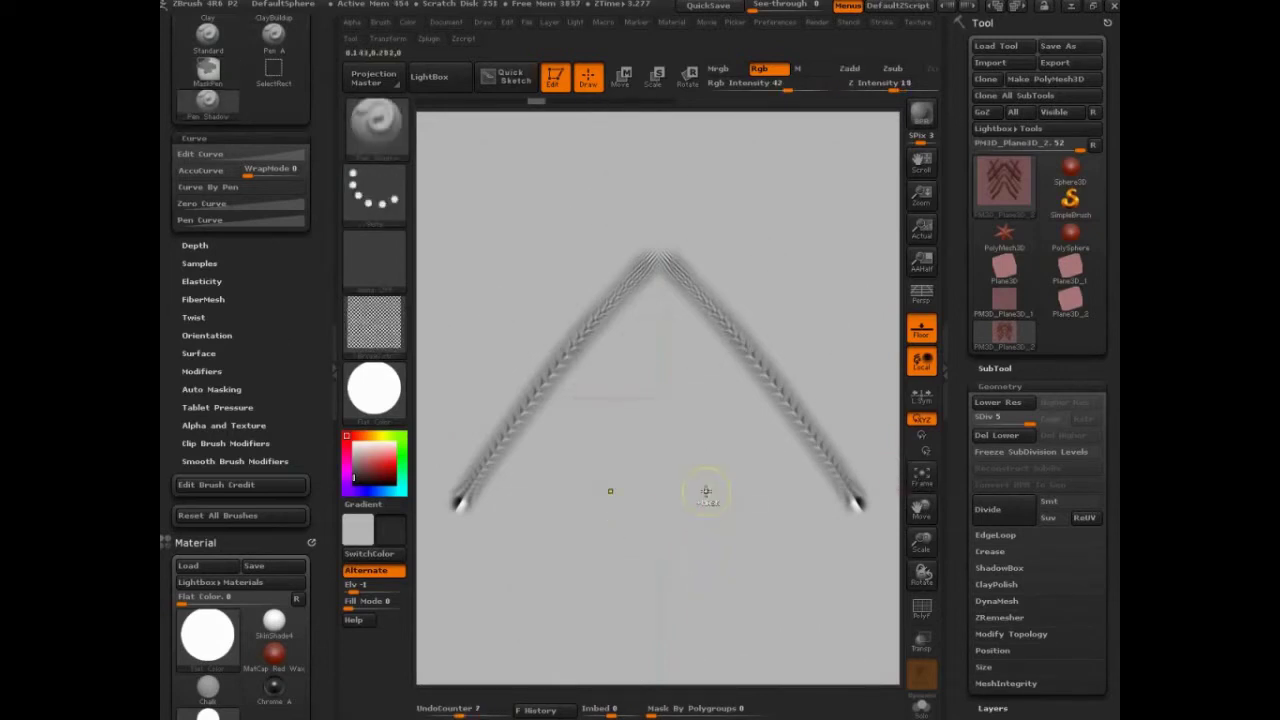
# Paint a symmetrical curved test stroke on the empty plane with the Pen A brush.
pyautogui.click(394, 140)
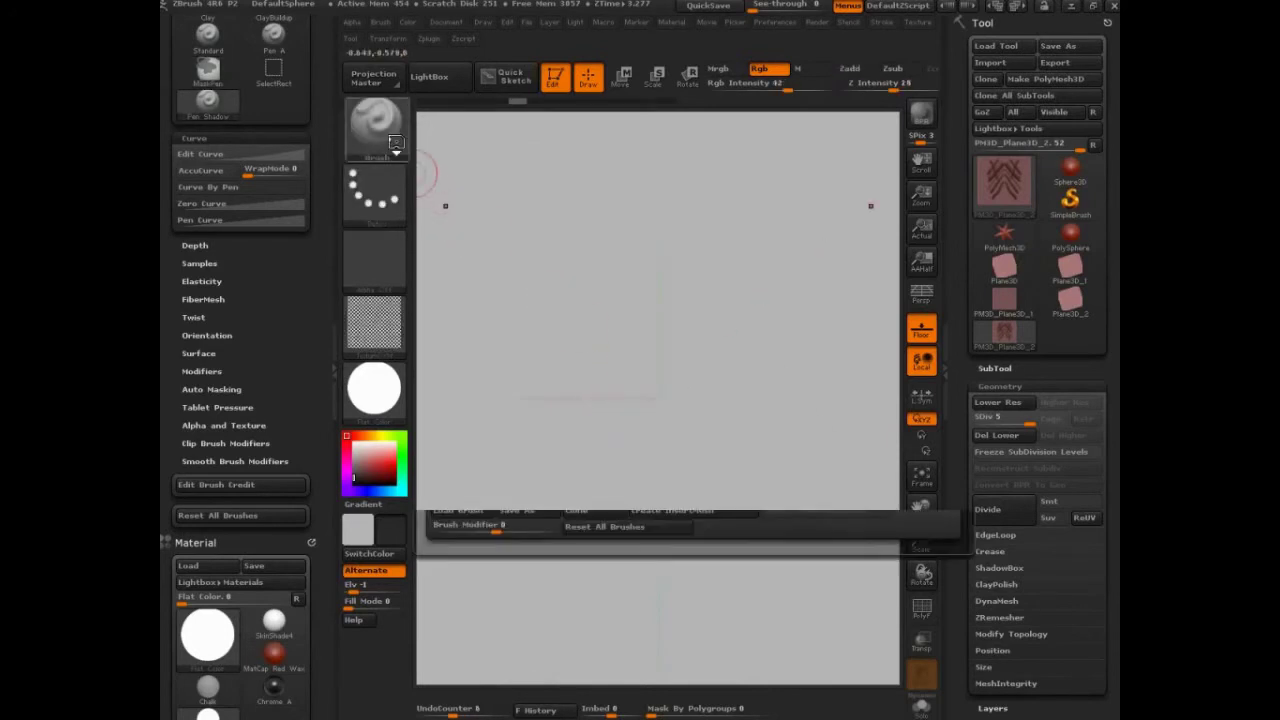
pyautogui.moveTo(625, 232)
pyautogui.mouseDown()
pyautogui.moveTo(522, 290)
pyautogui.moveTo(572, 403)
pyautogui.mouseUp()
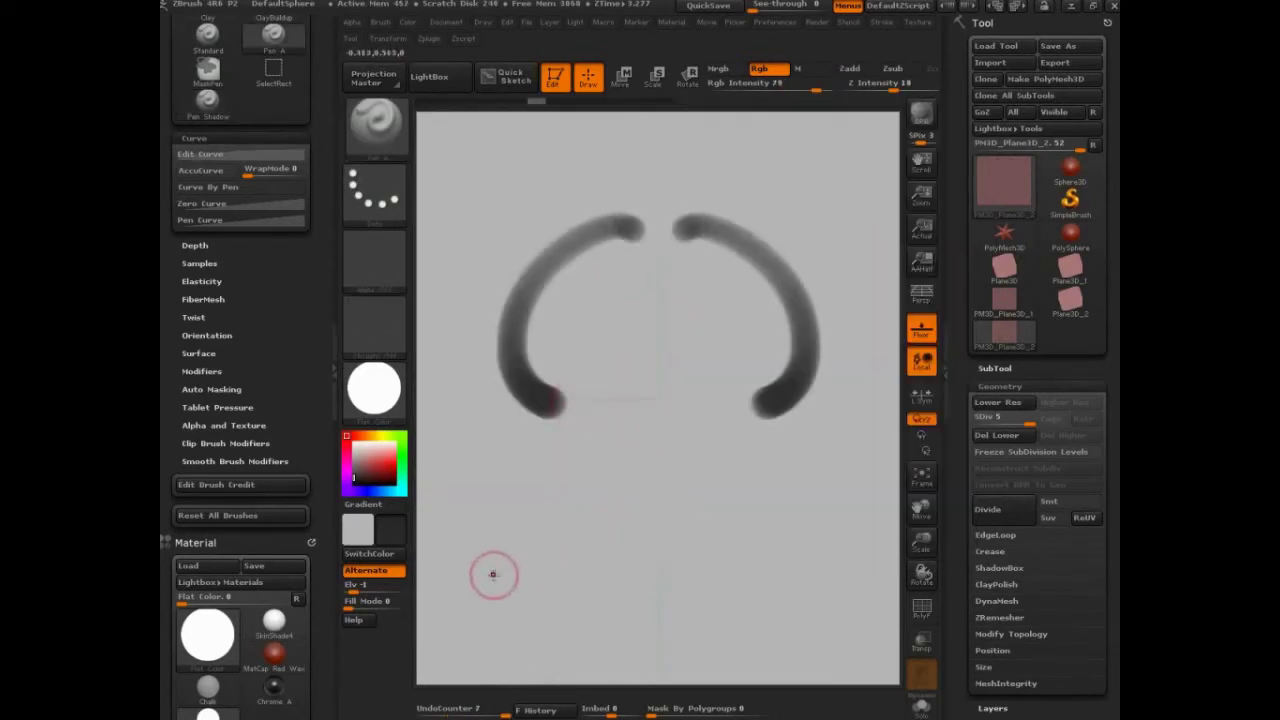
# Reset all brushes to their defaults and clear the test strokes from the plane.
pyautogui.click(240, 517)
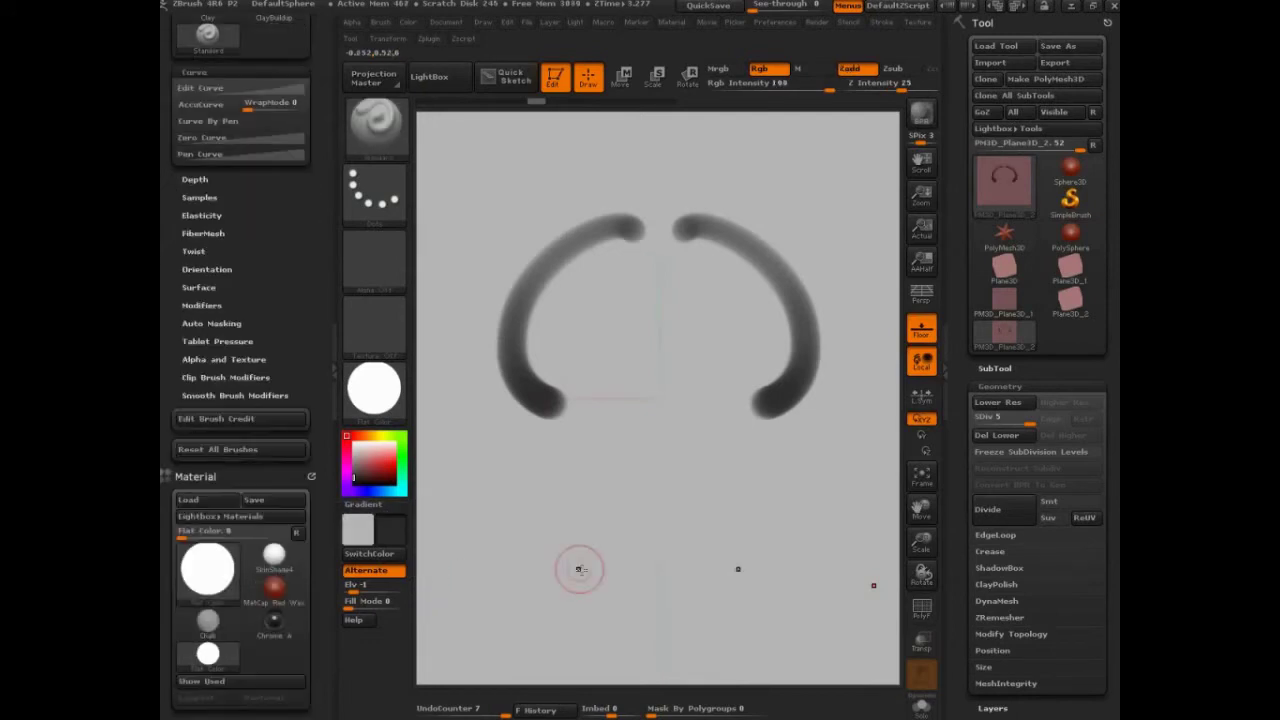
pyautogui.hotkey('ctrl', 'z')
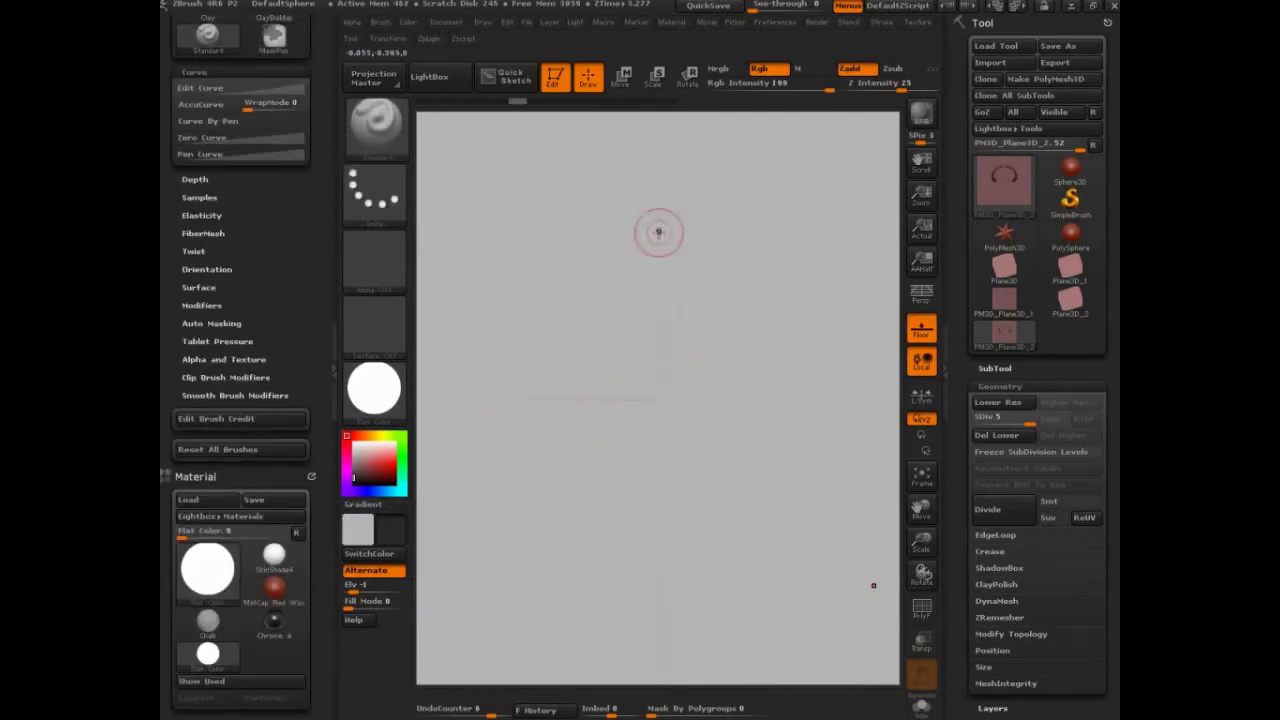
pyautogui.moveTo(638, 231)
pyautogui.mouseDown()
pyautogui.moveTo(594, 228)
pyautogui.moveTo(560, 312)
pyautogui.mouseUp()
pyautogui.hotkey('ctrl', 'z')
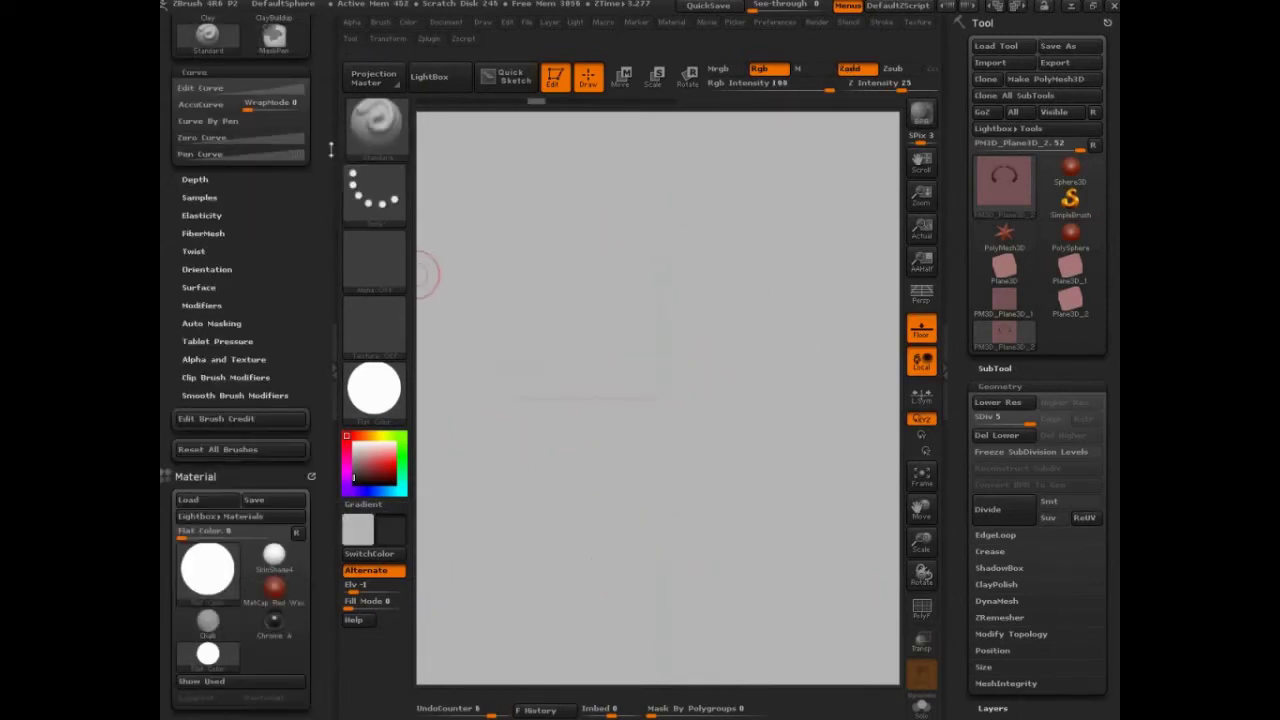
# Switch to the Pen A brush and try out long looping symmetrical curves, undoing the most recent ones.
pyautogui.click(457, 393)
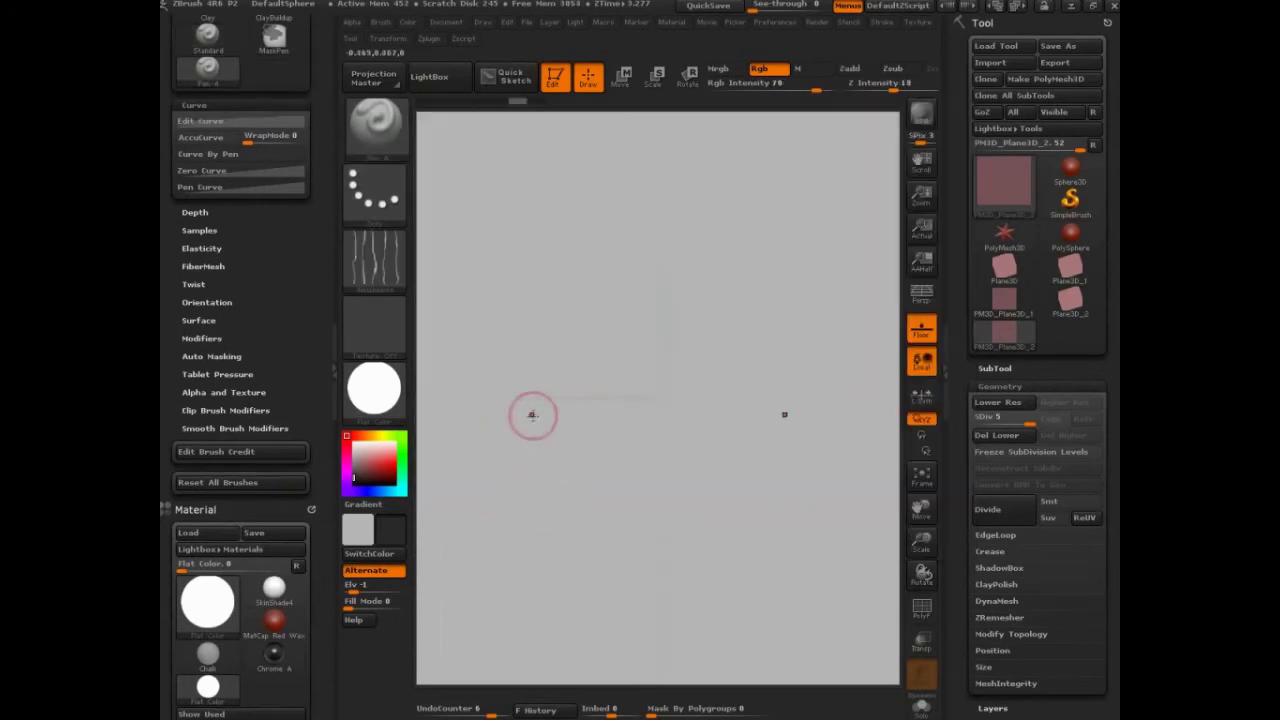
pyautogui.moveTo(593, 205)
pyautogui.mouseDown()
pyautogui.moveTo(530, 318)
pyautogui.moveTo(555, 490)
pyautogui.mouseUp()
pyautogui.moveTo(628, 238)
pyautogui.mouseDown()
pyautogui.moveTo(573, 258)
pyautogui.moveTo(480, 401)
pyautogui.moveTo(660, 549)
pyautogui.moveTo(545, 557)
pyautogui.mouseUp()
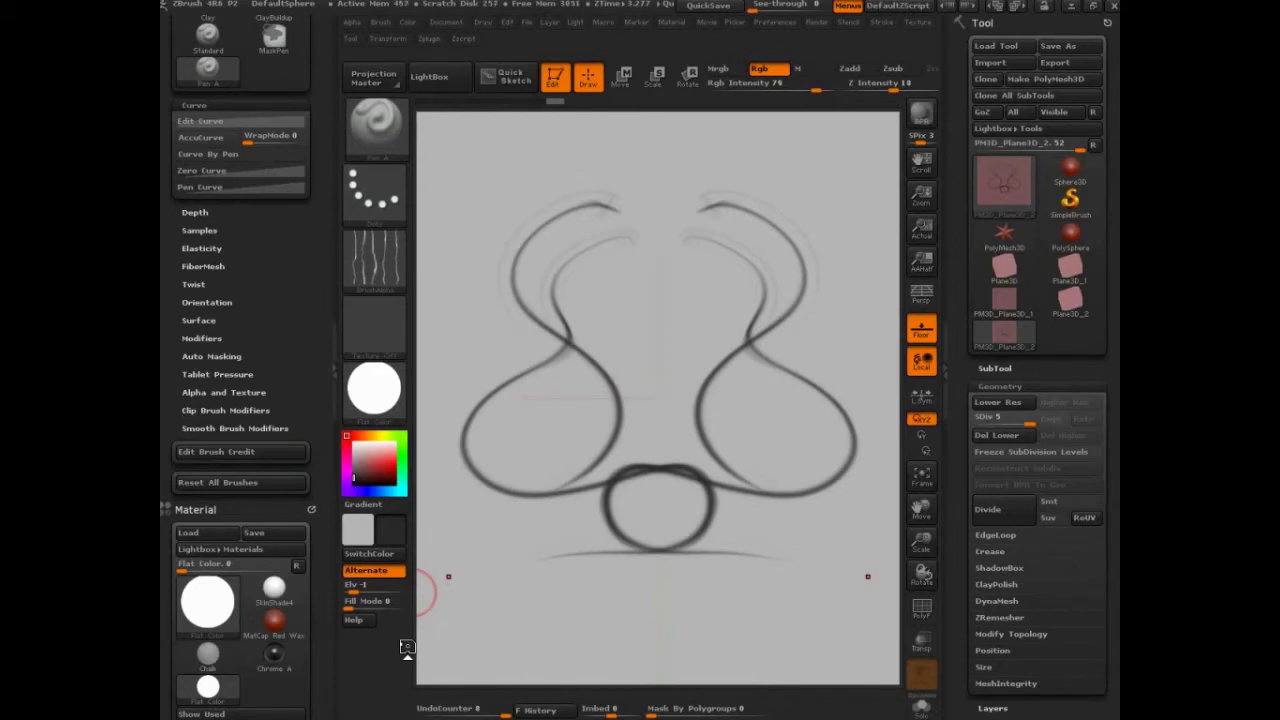
pyautogui.hotkey('ctrl', 'z')
pyautogui.hotkey('ctrl', 'z')
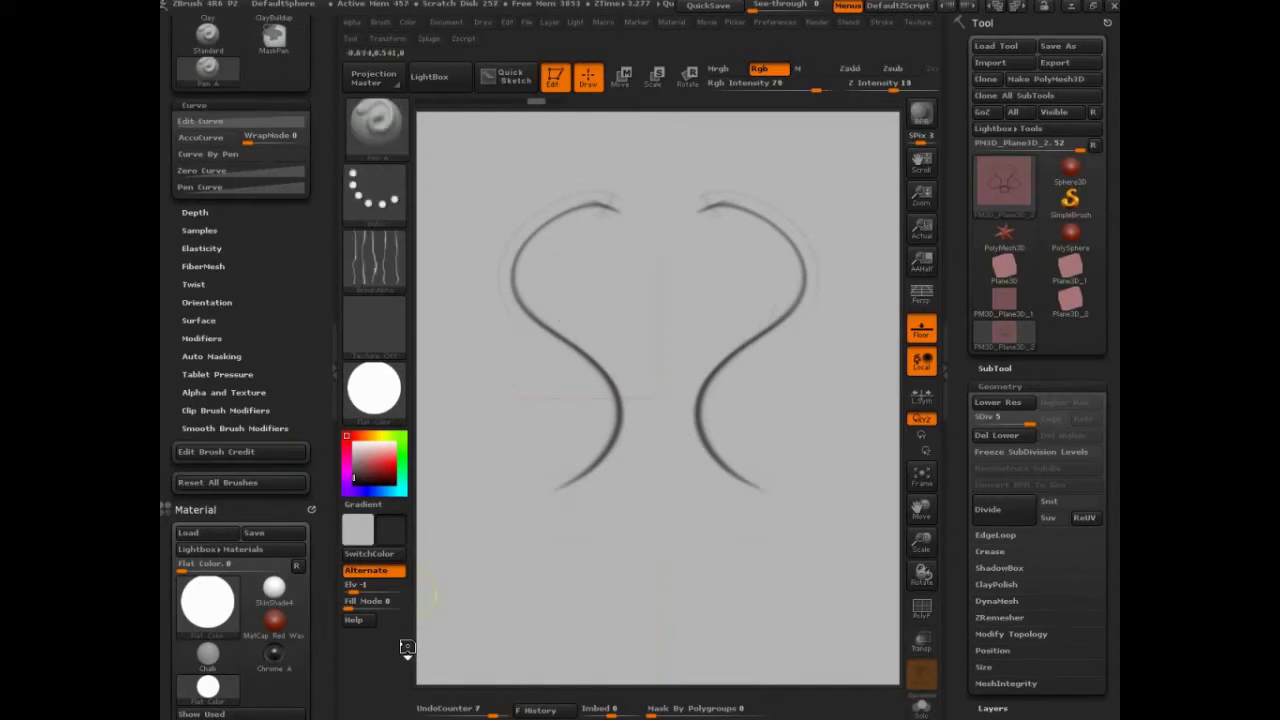
# Sketch a symmetrical creature face with rounded eye outlines, wrinkled cheeks, nose and chin, undoing the heavy dark mouth line.
pyautogui.moveTo(633, 234)
pyautogui.mouseDown()
pyautogui.moveTo(537, 283)
pyautogui.moveTo(625, 295)
pyautogui.moveTo(657, 285)
pyautogui.moveTo(608, 287)
pyautogui.moveTo(630, 292)
pyautogui.moveTo(624, 304)
pyautogui.moveTo(657, 336)
pyautogui.moveTo(700, 348)
pyautogui.moveTo(605, 328)
pyautogui.moveTo(592, 306)
pyautogui.moveTo(562, 300)
pyautogui.moveTo(604, 337)
pyautogui.moveTo(646, 347)
pyautogui.moveTo(614, 351)
pyautogui.moveTo(560, 306)
pyautogui.moveTo(592, 350)
pyautogui.moveTo(635, 352)
pyautogui.moveTo(610, 368)
pyautogui.moveTo(673, 377)
pyautogui.moveTo(608, 393)
pyautogui.mouseUp()
pyautogui.moveTo(603, 367)
pyautogui.mouseDown()
pyautogui.moveTo(601, 380)
pyautogui.moveTo(660, 398)
pyautogui.moveTo(615, 402)
pyautogui.moveTo(690, 422)
pyautogui.moveTo(625, 410)
pyautogui.moveTo(565, 368)
pyautogui.mouseUp()
pyautogui.moveTo(656, 352)
pyautogui.mouseDown()
pyautogui.moveTo(603, 350)
pyautogui.moveTo(714, 356)
pyautogui.mouseUp()
pyautogui.hotkey('ctrl', 'z')
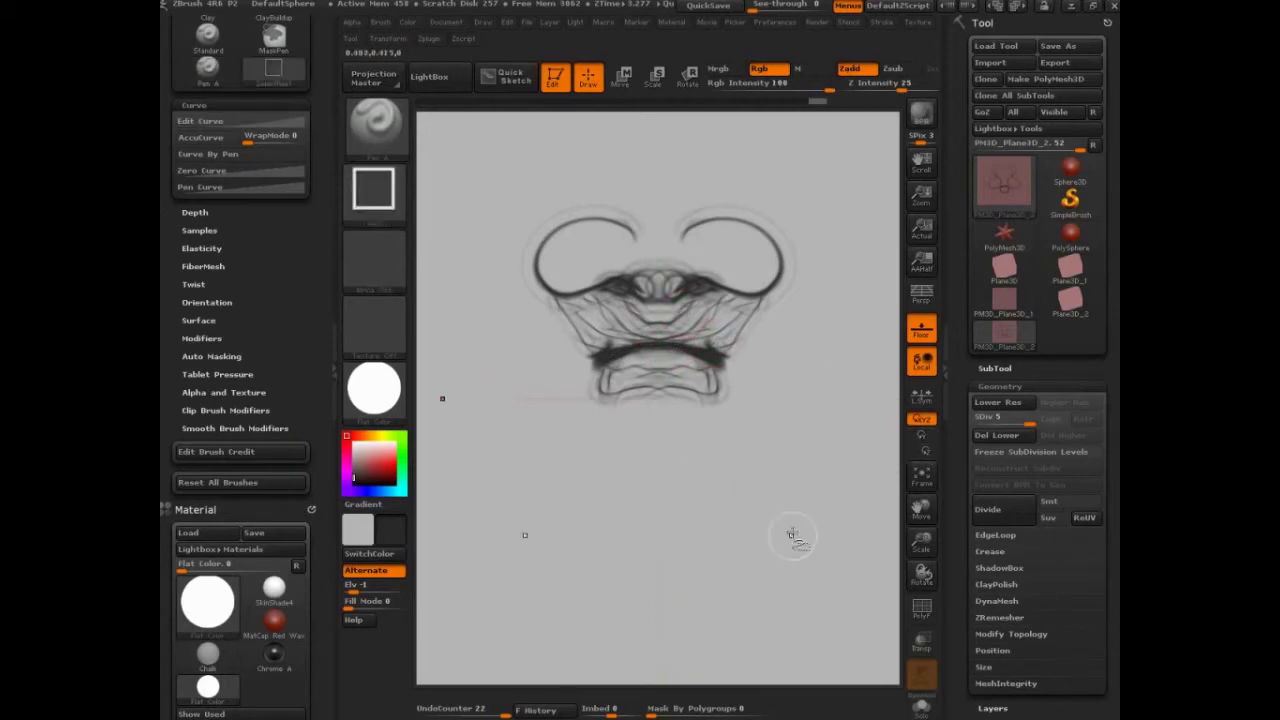
pyautogui.hotkey('ctrl', 'z')
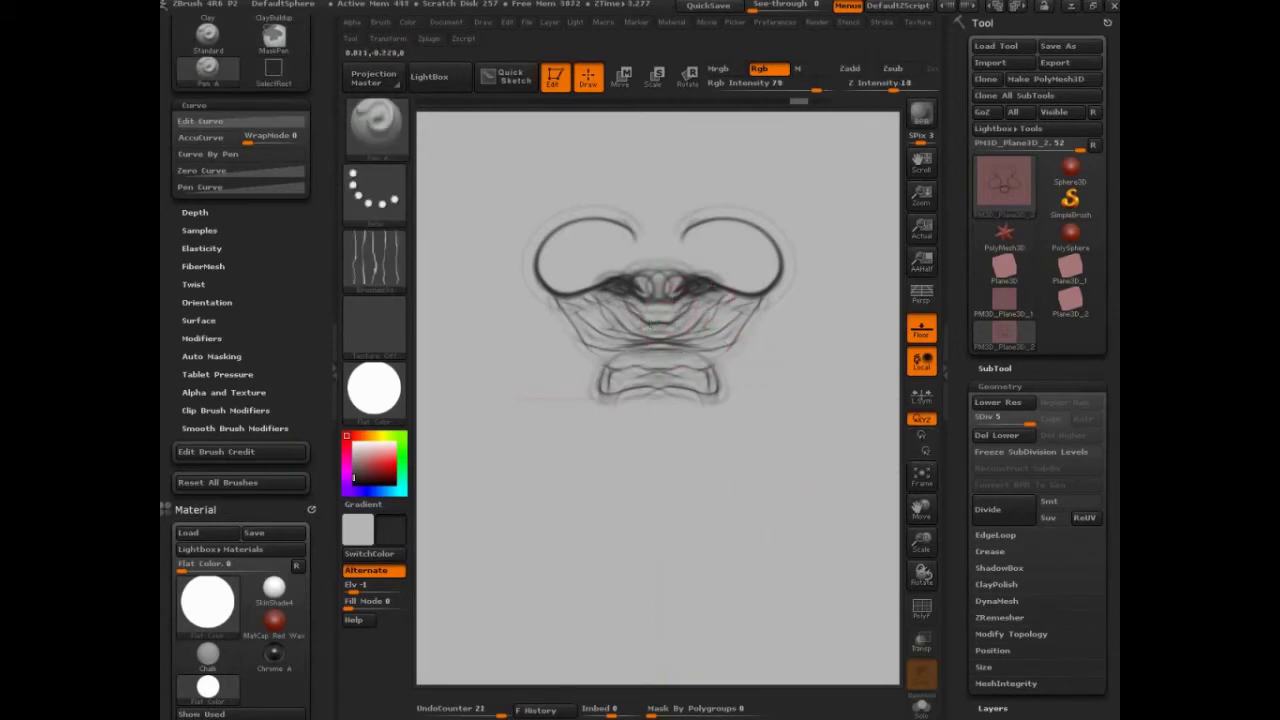
pyautogui.moveTo(652, 325)
pyautogui.mouseDown()
pyautogui.moveTo(665, 318)
pyautogui.moveTo(592, 370)
pyautogui.moveTo(578, 336)
pyautogui.moveTo(600, 392)
pyautogui.moveTo(668, 426)
pyautogui.moveTo(662, 452)
pyautogui.moveTo(714, 437)
pyautogui.mouseUp()
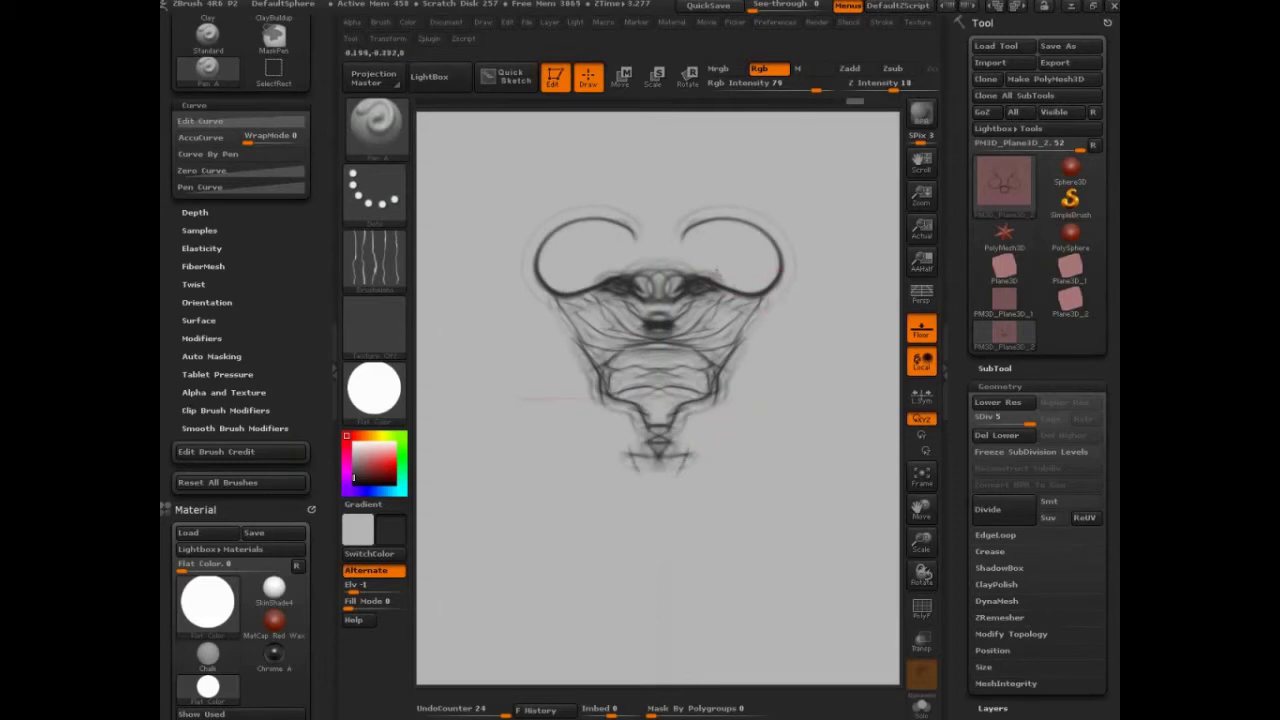
# Sketch curled horn shapes above the creature's head and flowing shoulder and body contours below it.
pyautogui.moveTo(606, 268)
pyautogui.mouseDown()
pyautogui.moveTo(628, 256)
pyautogui.moveTo(593, 267)
pyautogui.moveTo(615, 150)
pyautogui.moveTo(580, 130)
pyautogui.moveTo(462, 205)
pyautogui.moveTo(451, 234)
pyautogui.moveTo(449, 177)
pyautogui.moveTo(500, 215)
pyautogui.moveTo(585, 158)
pyautogui.moveTo(660, 200)
pyautogui.moveTo(640, 240)
pyautogui.moveTo(600, 200)
pyautogui.moveTo(650, 166)
pyautogui.moveTo(605, 140)
pyautogui.moveTo(570, 145)
pyautogui.moveTo(491, 177)
pyautogui.moveTo(500, 200)
pyautogui.mouseUp()
pyautogui.moveTo(602, 380); pyautogui.dragTo(496, 456)
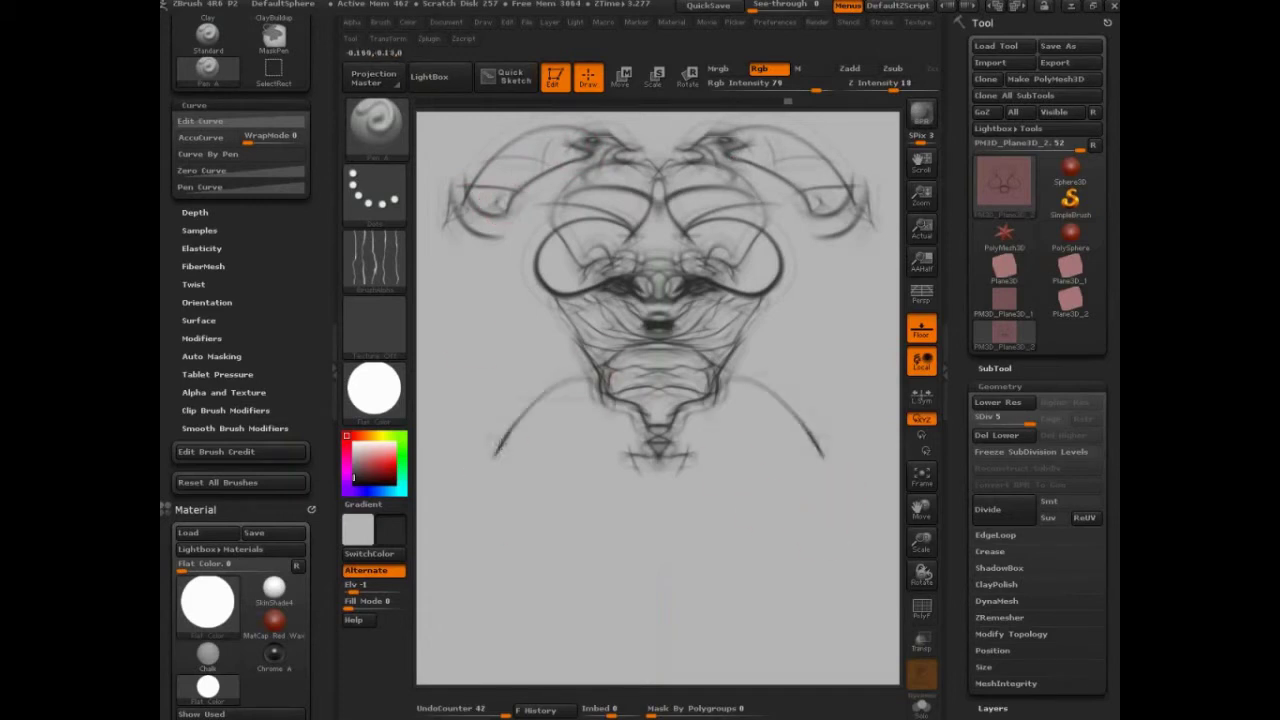
pyautogui.moveTo(477, 405)
pyautogui.mouseDown()
pyautogui.moveTo(468, 465)
pyautogui.moveTo(605, 500)
pyautogui.moveTo(550, 522)
pyautogui.moveTo(477, 512)
pyautogui.moveTo(490, 565)
pyautogui.mouseUp()
pyautogui.moveTo(485, 554)
pyautogui.mouseDown()
pyautogui.moveTo(580, 579)
pyautogui.moveTo(728, 573)
pyautogui.mouseUp()
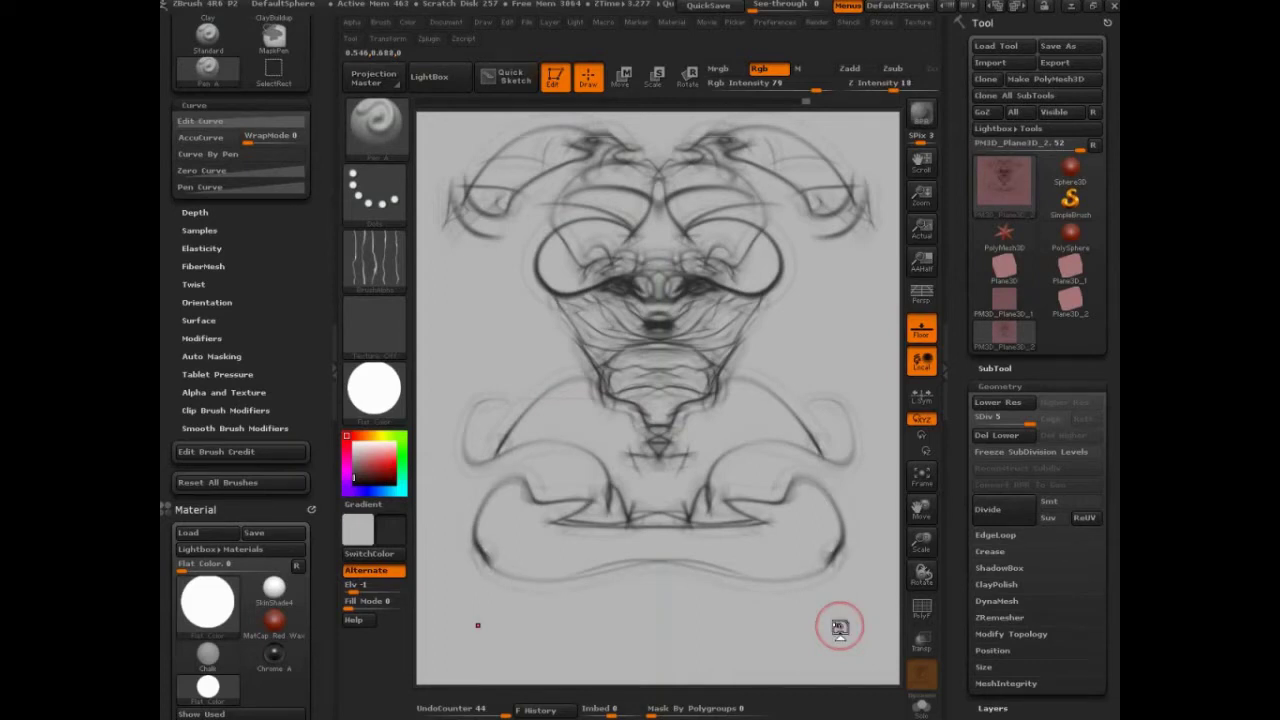
# Open the saved project with the small skeleton figure and collapse the tray holding the brush and material palettes.
pyautogui.click(527, 22)
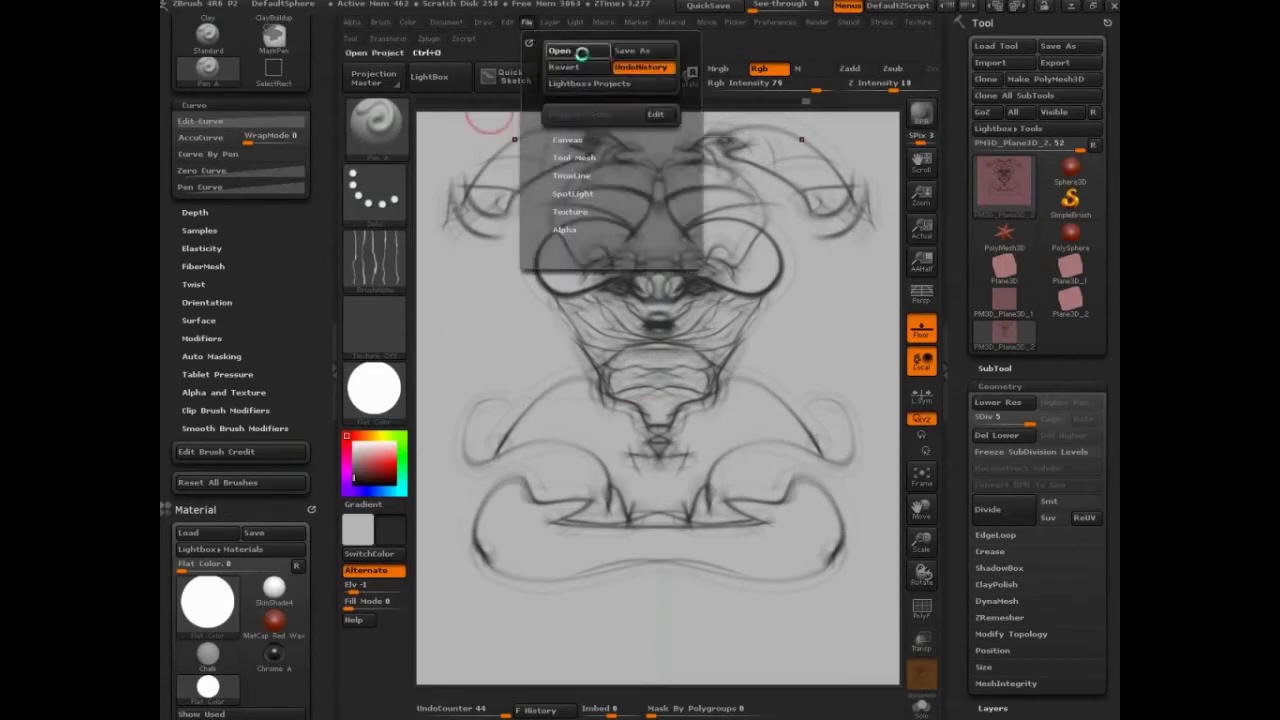
pyautogui.click(582, 53)
pyautogui.click(690, 417)
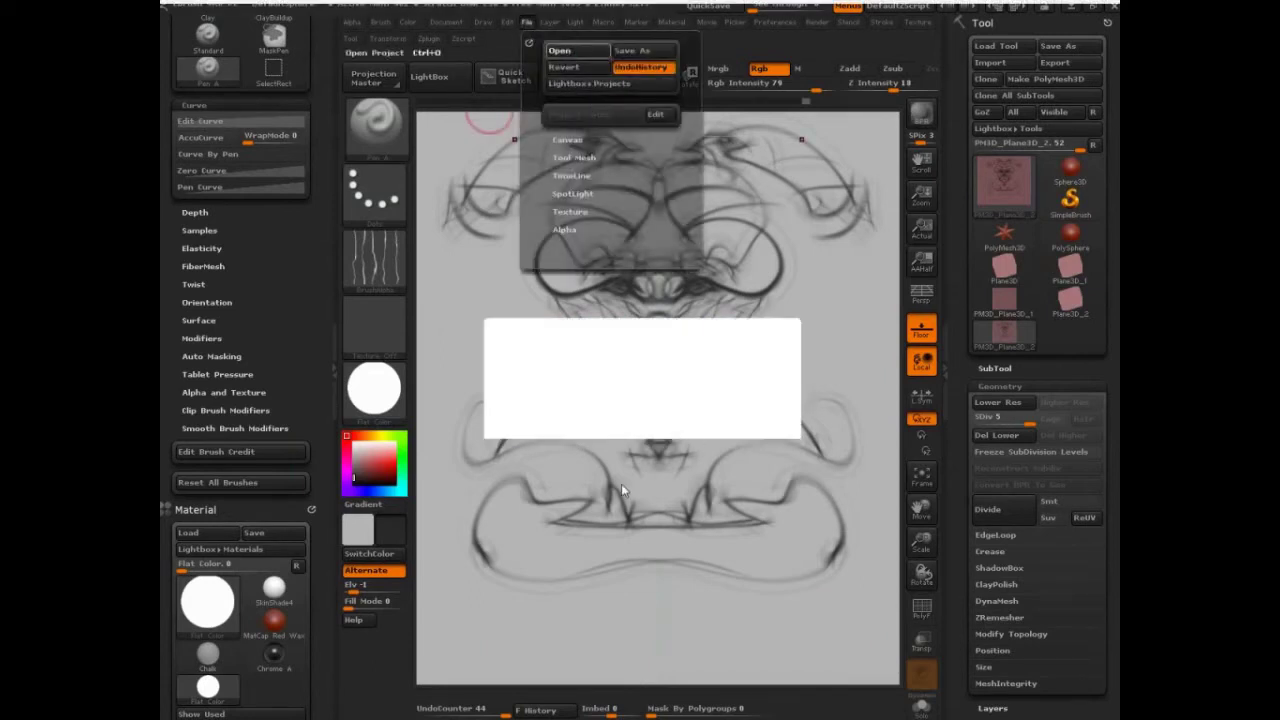
pyautogui.click(429, 76)
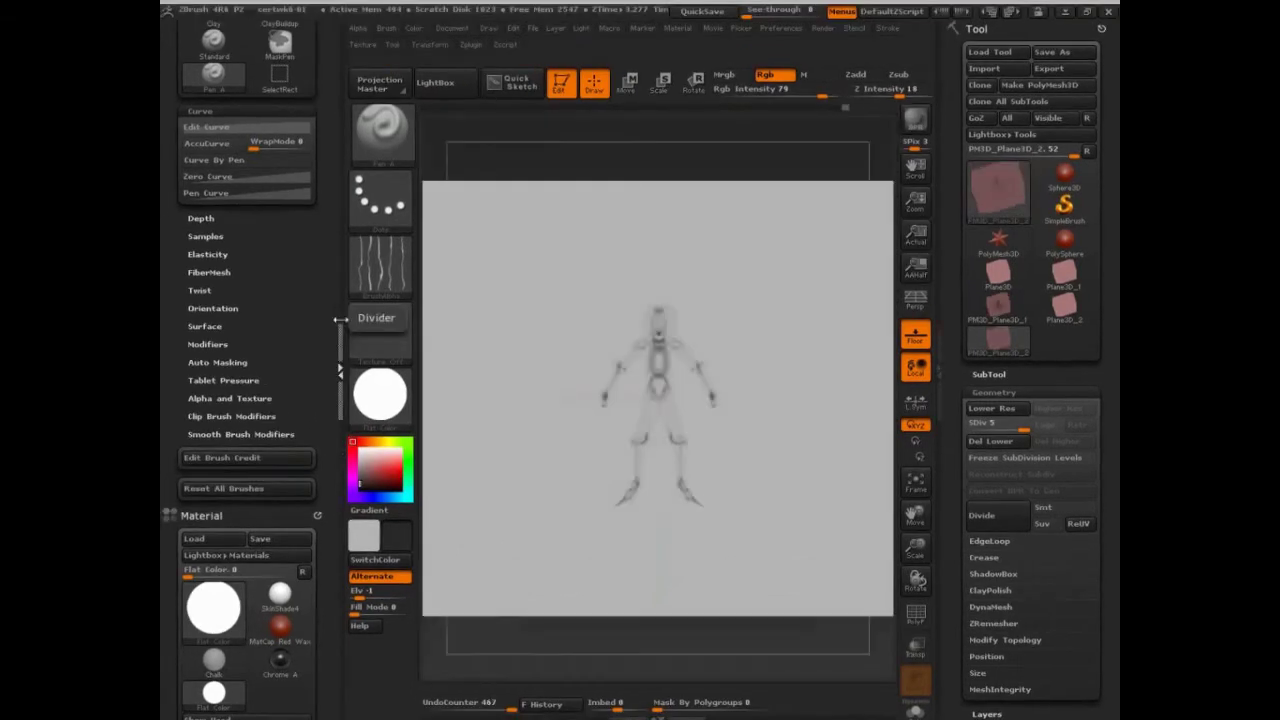
pyautogui.click(337, 322)
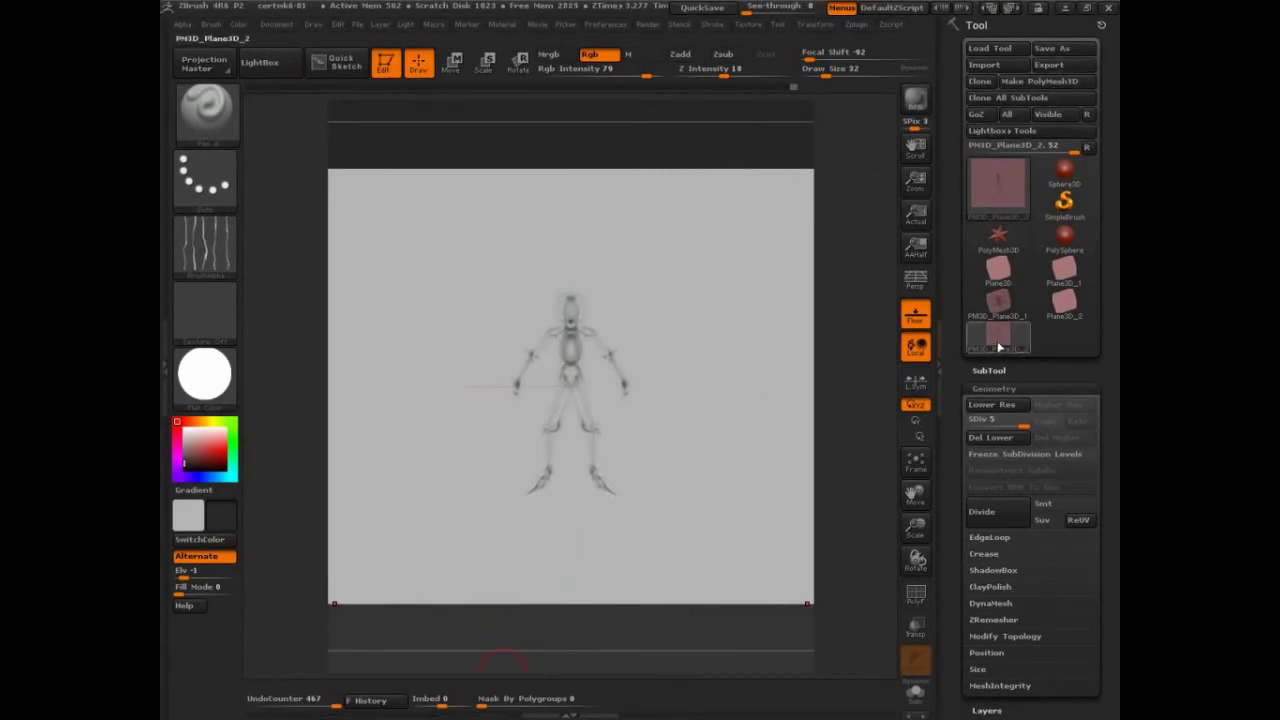
# Collapse the Geometry settings of the plane and show its Layers list.
pyautogui.click(998, 388)
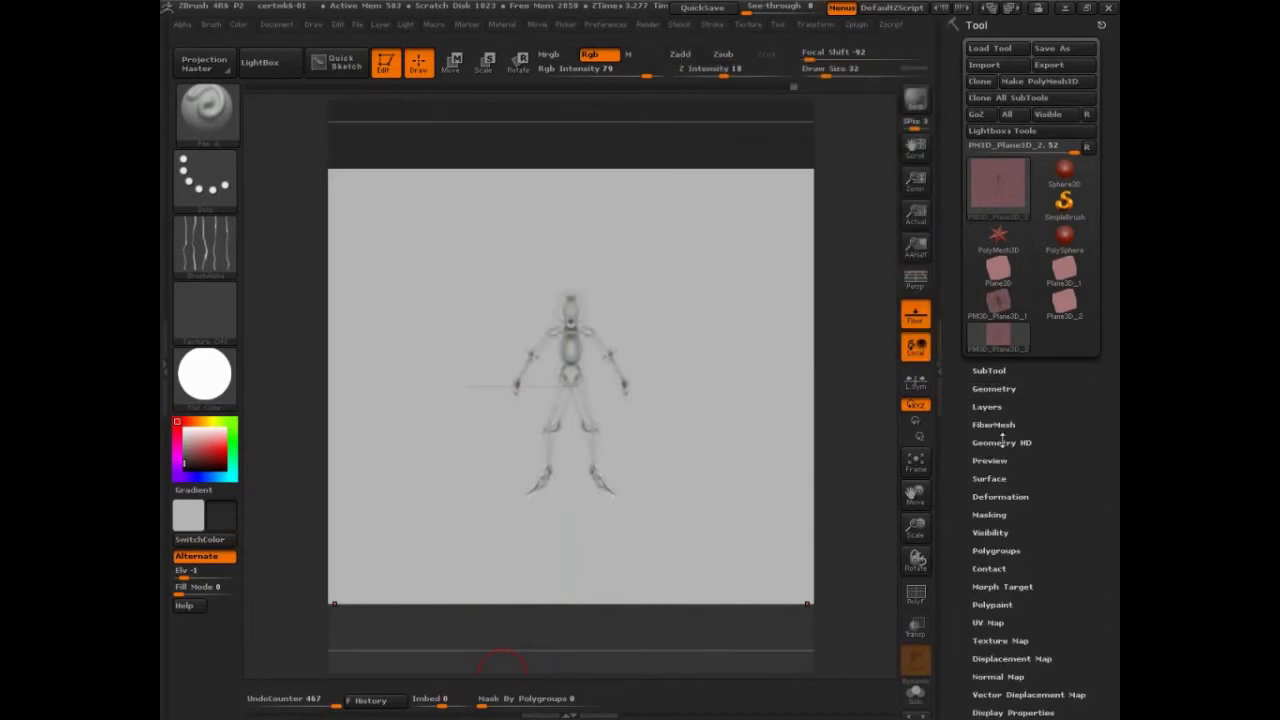
pyautogui.click(987, 406)
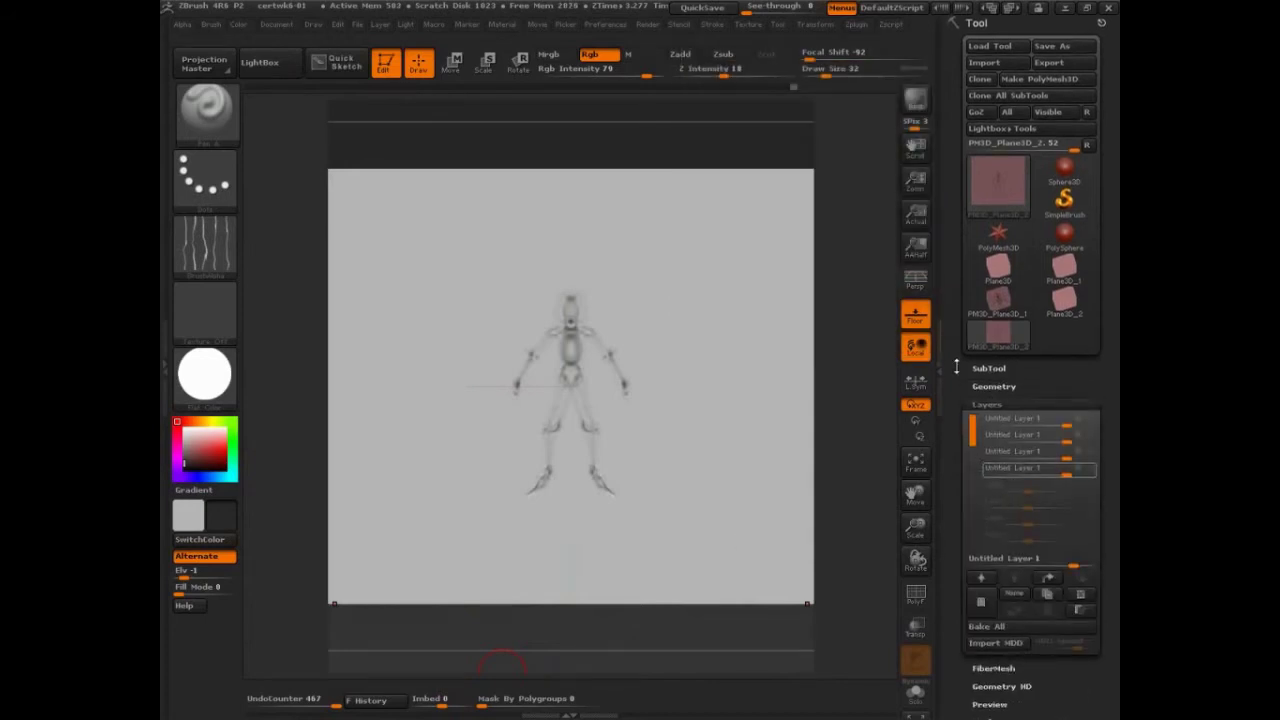
pyautogui.moveTo(955, 370); pyautogui.dragTo(955, 520)
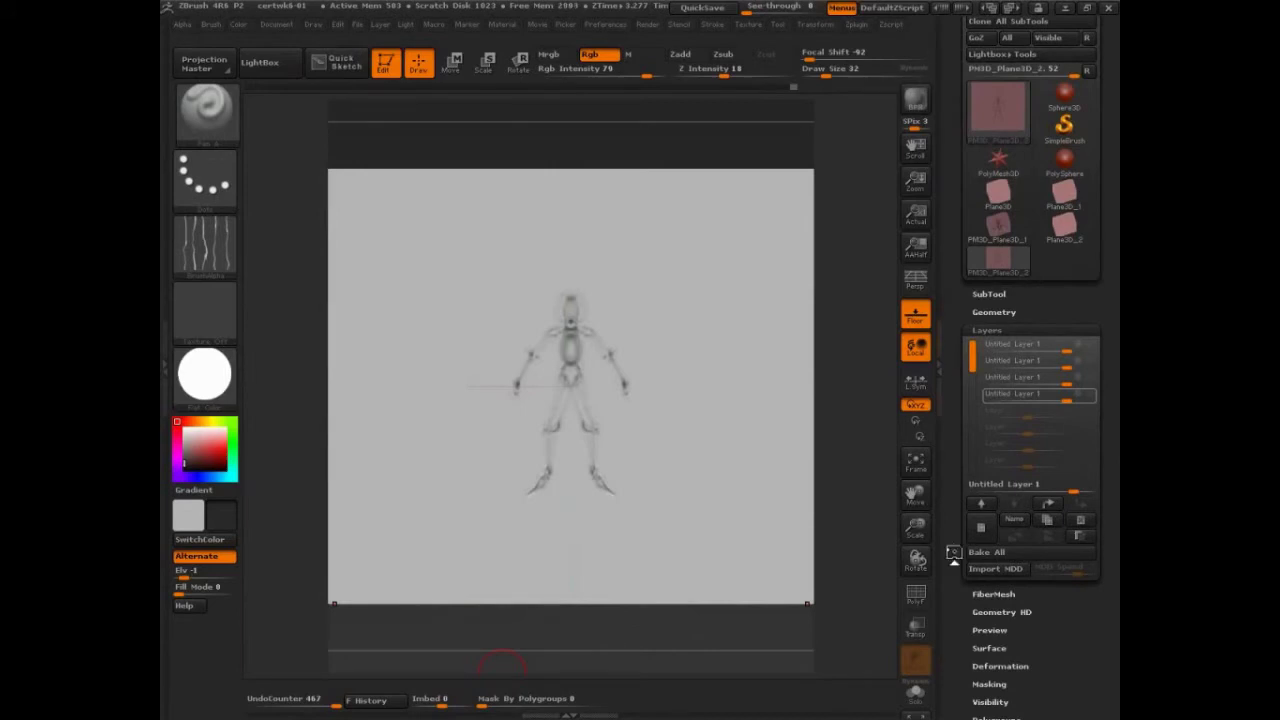
pyautogui.hotkey('ctrl', 'shift', 'd')
pyautogui.moveTo(680, 268); pyautogui.dragTo(614, 326)
pyautogui.moveTo(631, 298); pyautogui.dragTo(662, 321)
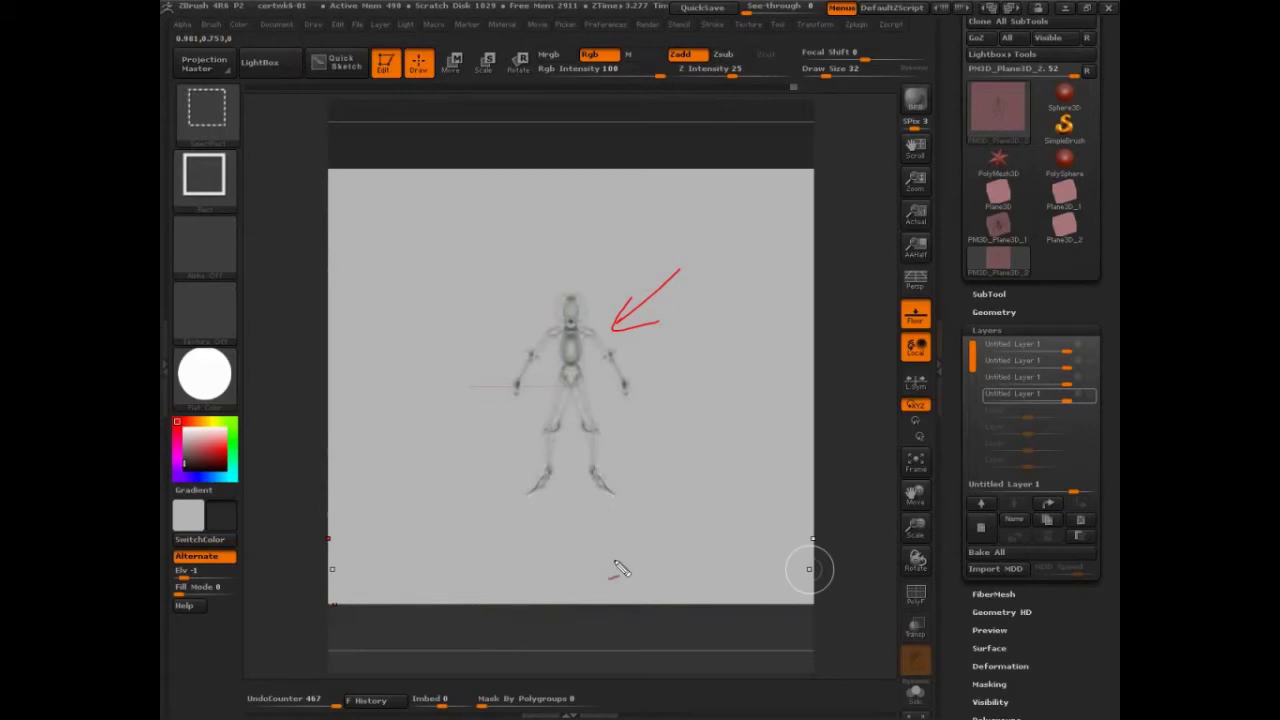
pyautogui.press('Escape')
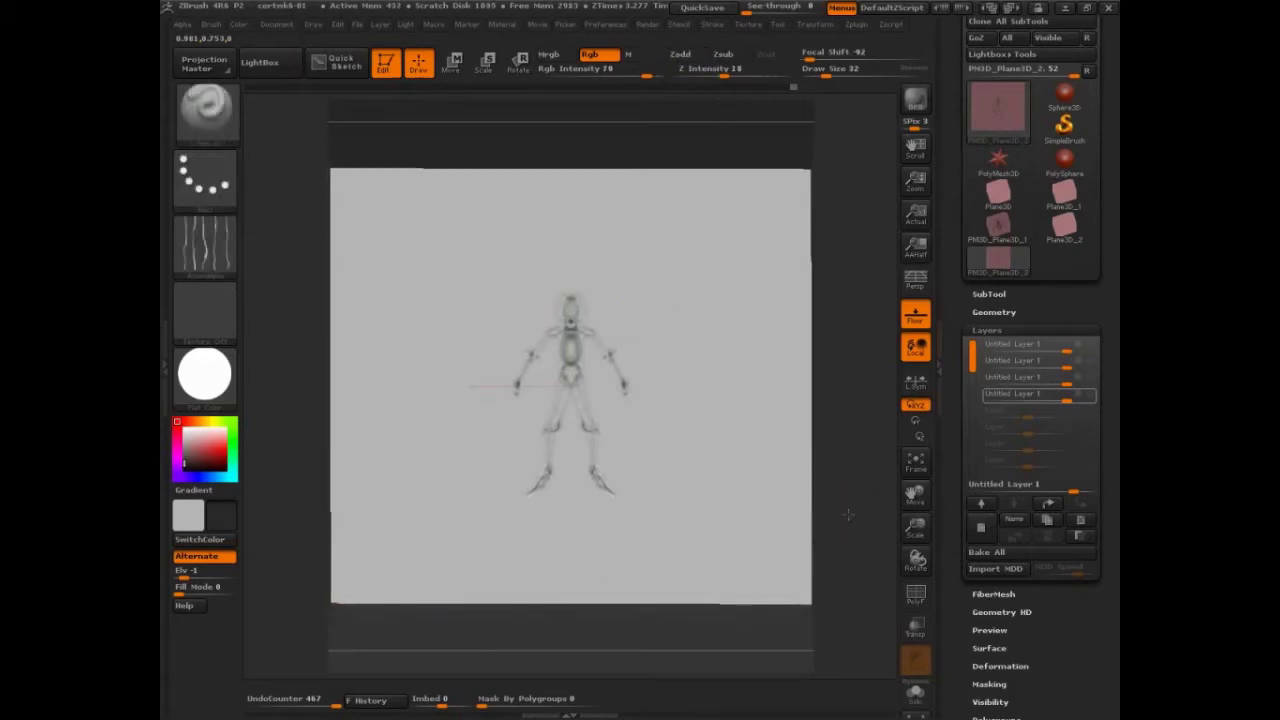
# Preview the detailed robot sketch layer over the skeleton figure and hide it again.
pyautogui.keyDown('shift'); pyautogui.moveTo(849, 513); pyautogui.dragTo(857, 514); pyautogui.keyUp('shift')
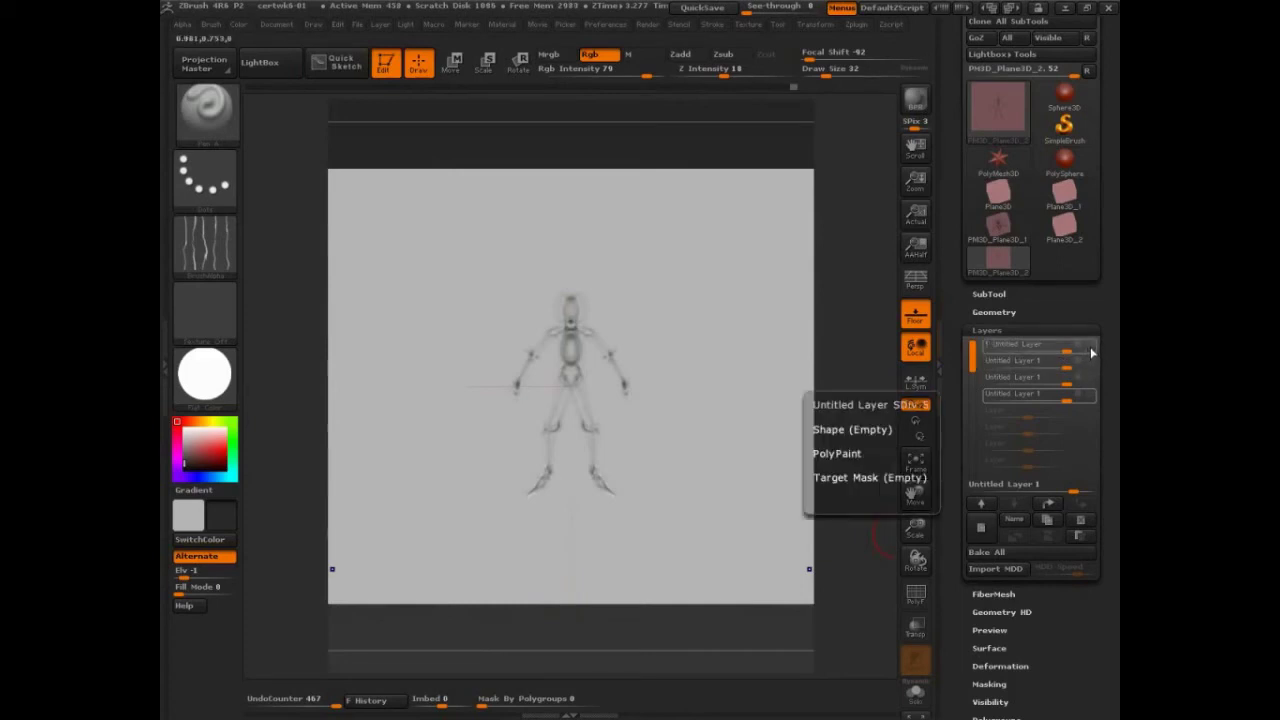
pyautogui.click(1075, 377)
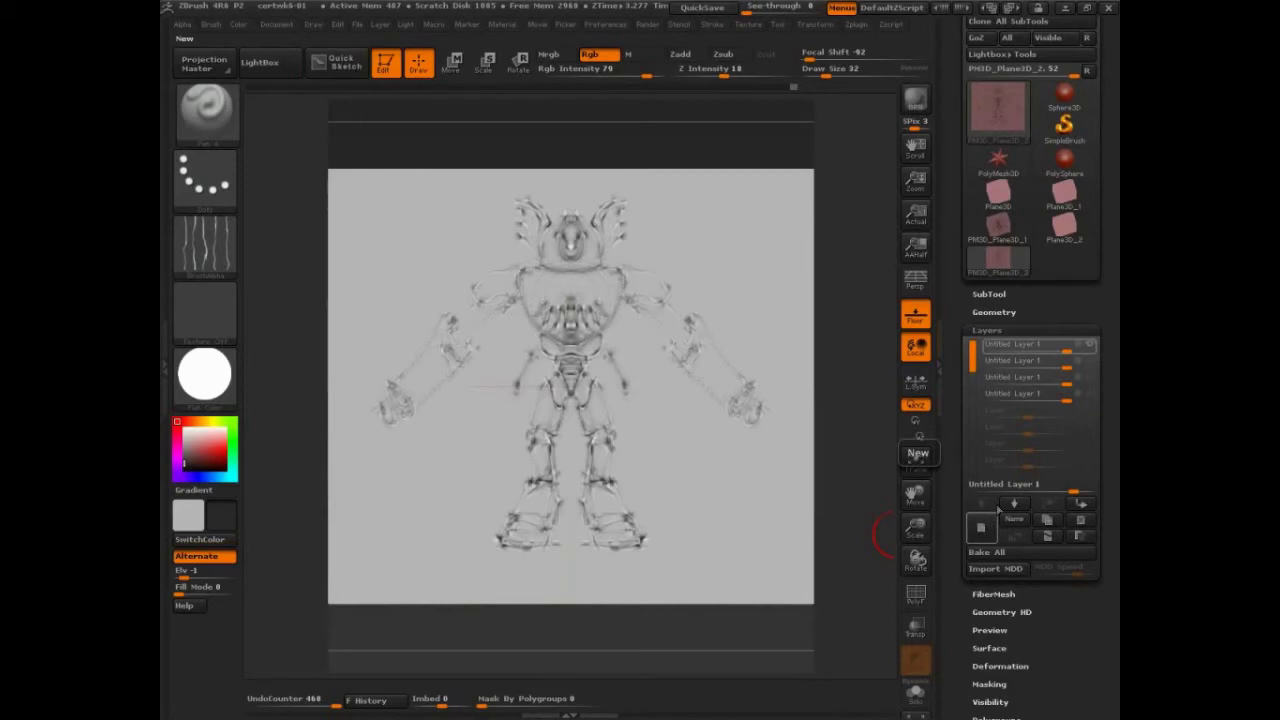
pyautogui.click(1090, 344)
# Add a new layer and sketch curved horn-like shoulders and arms around the skeleton figure.
pyautogui.click(981, 531)
pyautogui.moveTo(530, 293)
pyautogui.mouseDown()
pyautogui.moveTo(503, 323)
pyautogui.moveTo(511, 309)
pyautogui.moveTo(519, 341)
pyautogui.moveTo(536, 346)
pyautogui.moveTo(548, 272)
pyautogui.moveTo(500, 342)
pyautogui.moveTo(488, 390)
pyautogui.mouseUp()
pyautogui.keyDown('alt'); pyautogui.moveTo(831, 392); pyautogui.dragTo(852, 430); pyautogui.keyUp('alt')
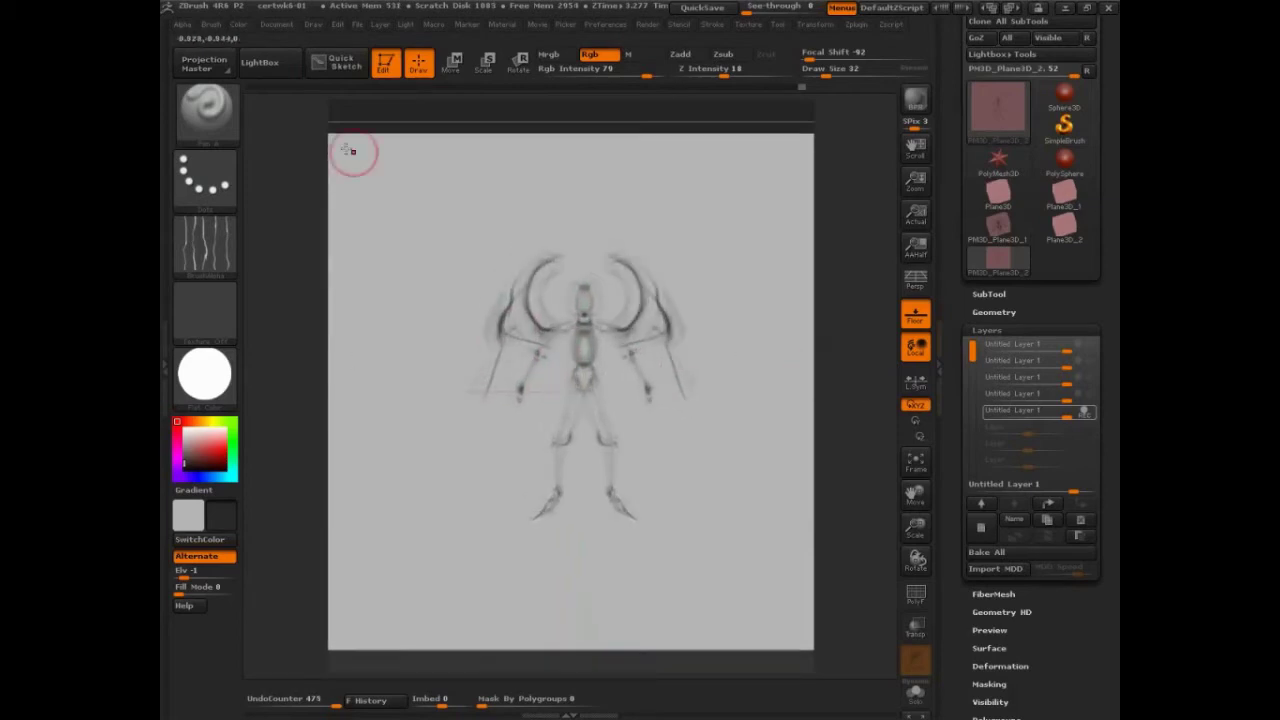
# Reload the saved skeleton project from LightBox to discard the strokes just sketched.
pyautogui.click(271, 71)
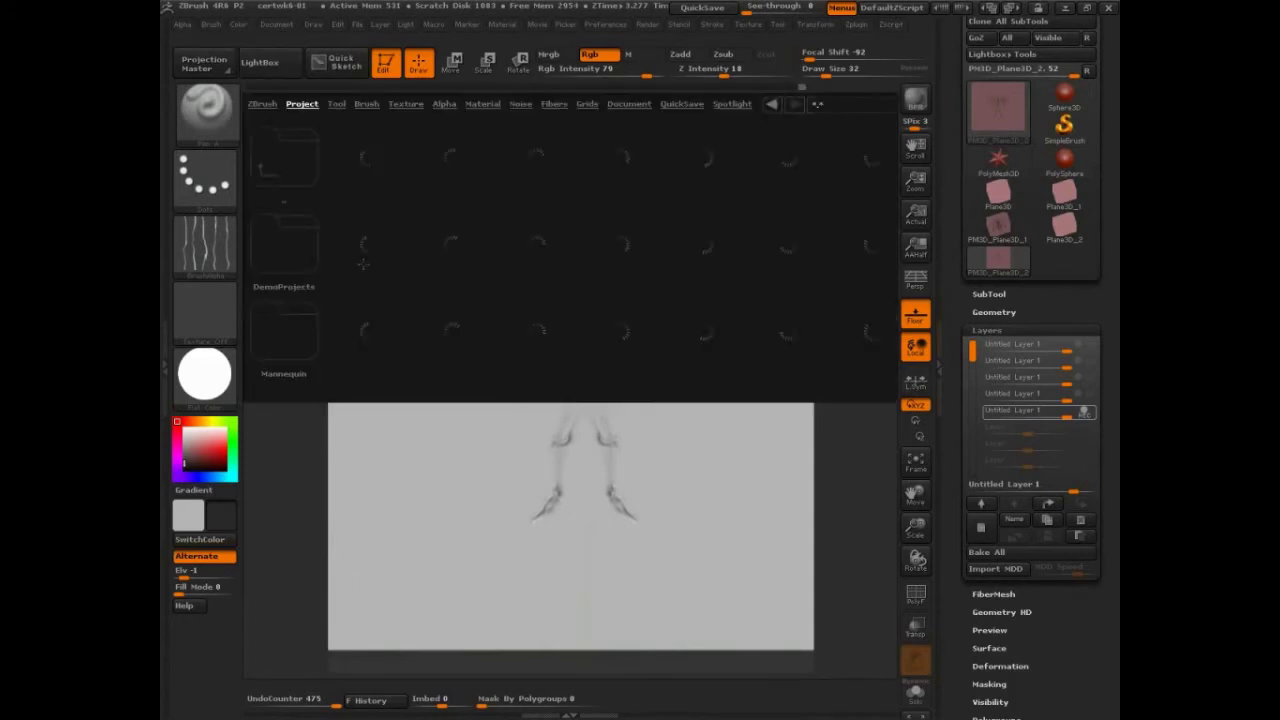
pyautogui.doubleClick(368, 160)
pyautogui.click(688, 420)
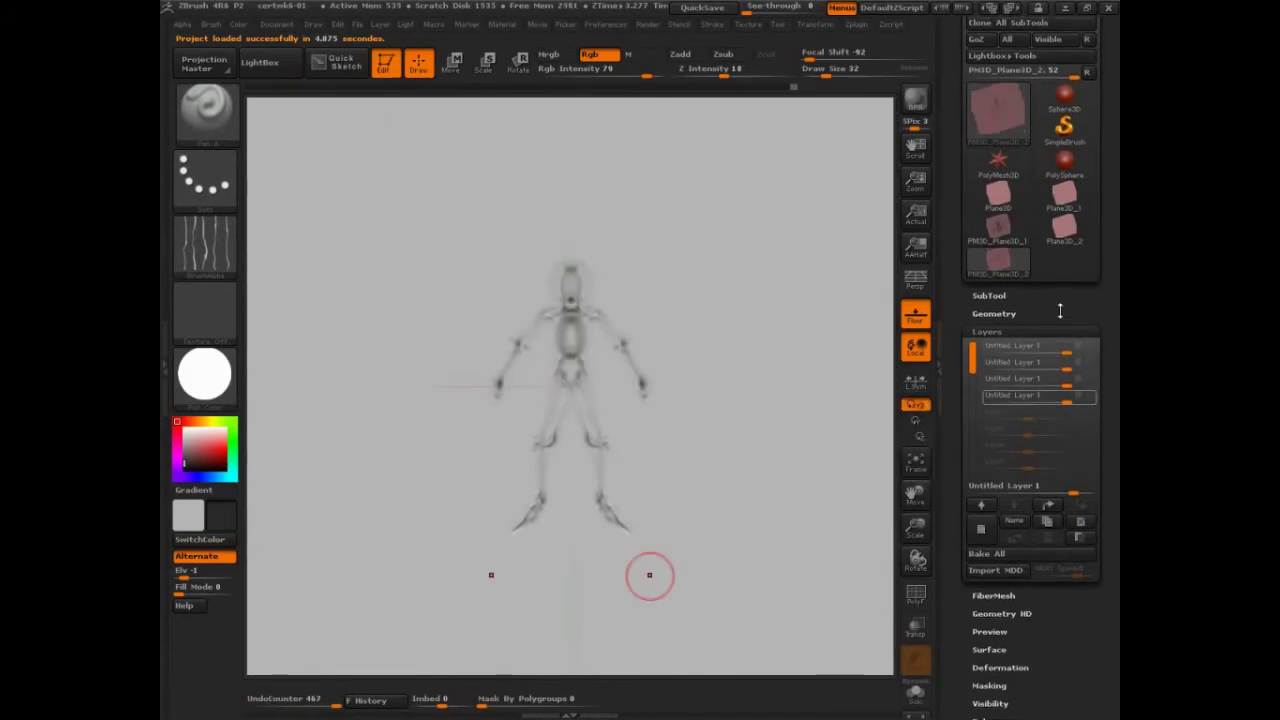
pyautogui.moveTo(1060, 311); pyautogui.dragTo(1060, 254)
pyautogui.hotkey('ctrl', 'shift', '3')
pyautogui.moveTo(985, 447)
pyautogui.mouseDown()
pyautogui.moveTo(998, 453)
pyautogui.moveTo(958, 347)
pyautogui.mouseUp()
pyautogui.press('Escape')
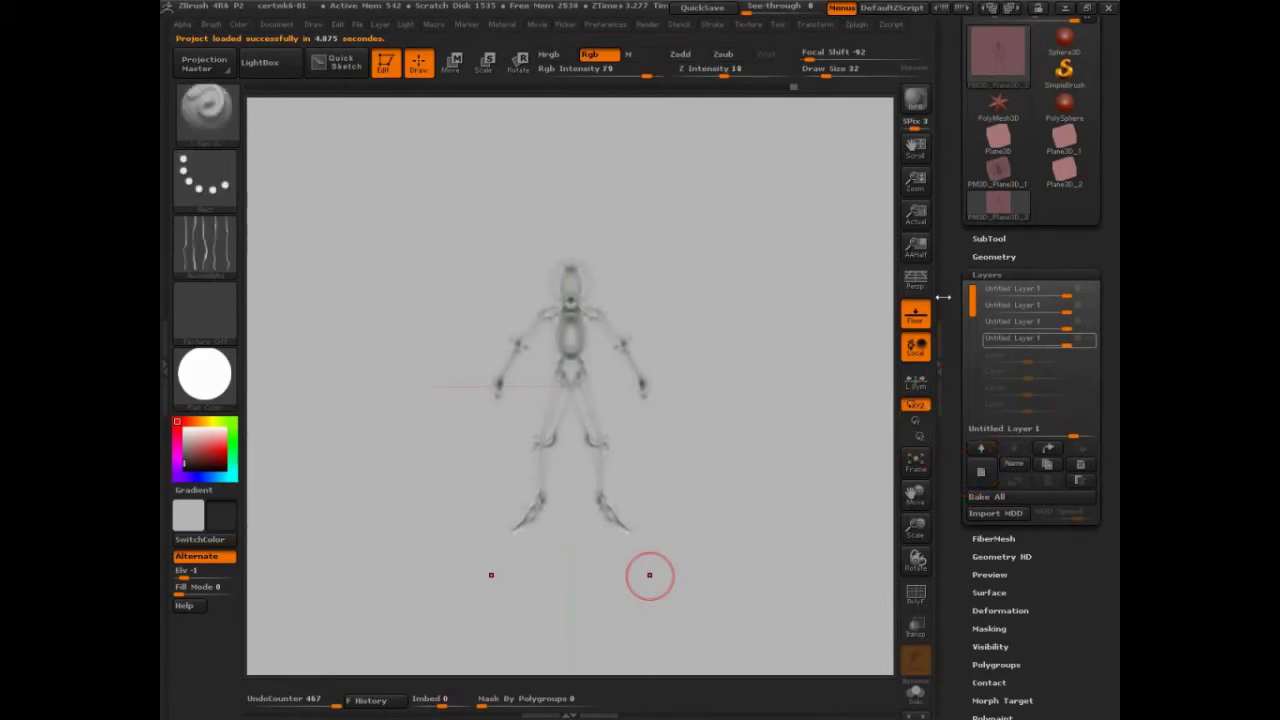
# Add a new layer and sketch pointed shoulder plates and large rounded forearms on both sides of the skeleton.
pyautogui.click(981, 447)
pyautogui.moveTo(1084, 357)
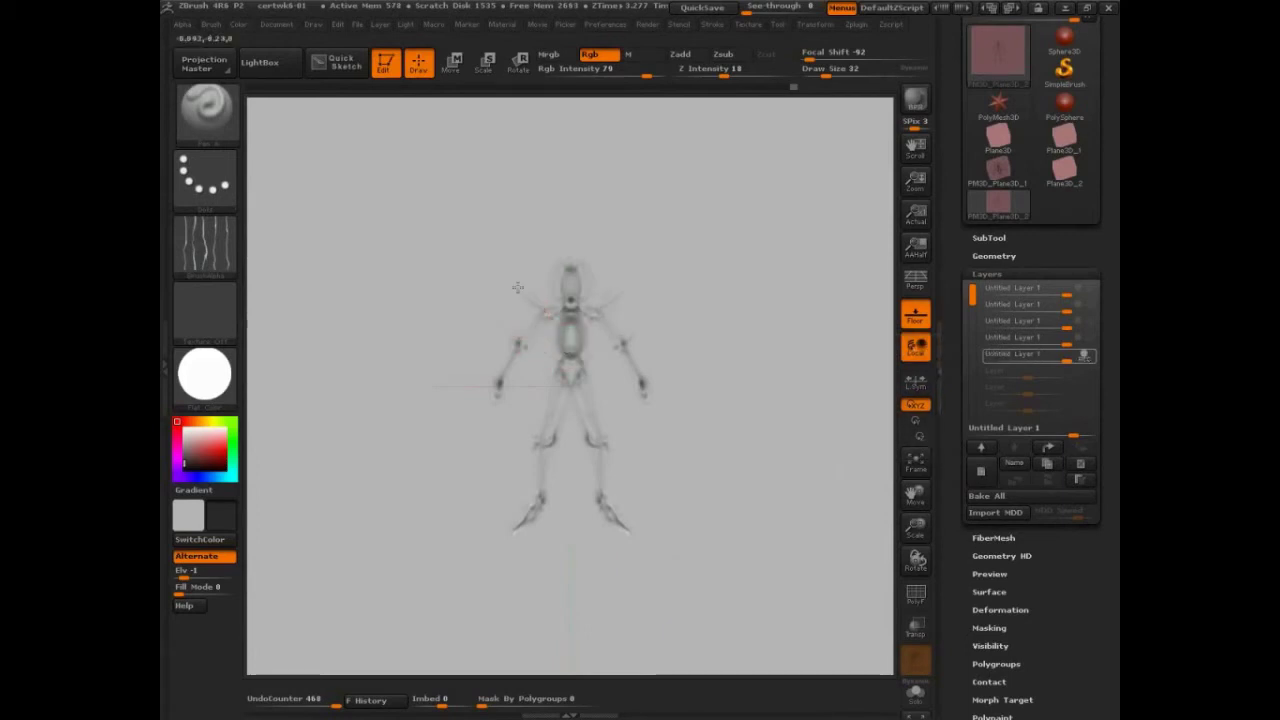
pyautogui.moveTo(542, 304); pyautogui.dragTo(506, 272)
pyautogui.moveTo(494, 272)
pyautogui.mouseDown()
pyautogui.moveTo(470, 322)
pyautogui.moveTo(485, 318)
pyautogui.moveTo(525, 215)
pyautogui.mouseUp()
pyautogui.moveTo(523, 218); pyautogui.dragTo(458, 310)
pyautogui.moveTo(458, 310); pyautogui.dragTo(480, 327)
pyautogui.moveTo(486, 252)
pyautogui.mouseDown()
pyautogui.moveTo(456, 344)
pyautogui.moveTo(370, 388)
pyautogui.moveTo(382, 423)
pyautogui.mouseUp()
pyautogui.moveTo(467, 340); pyautogui.dragTo(393, 437)
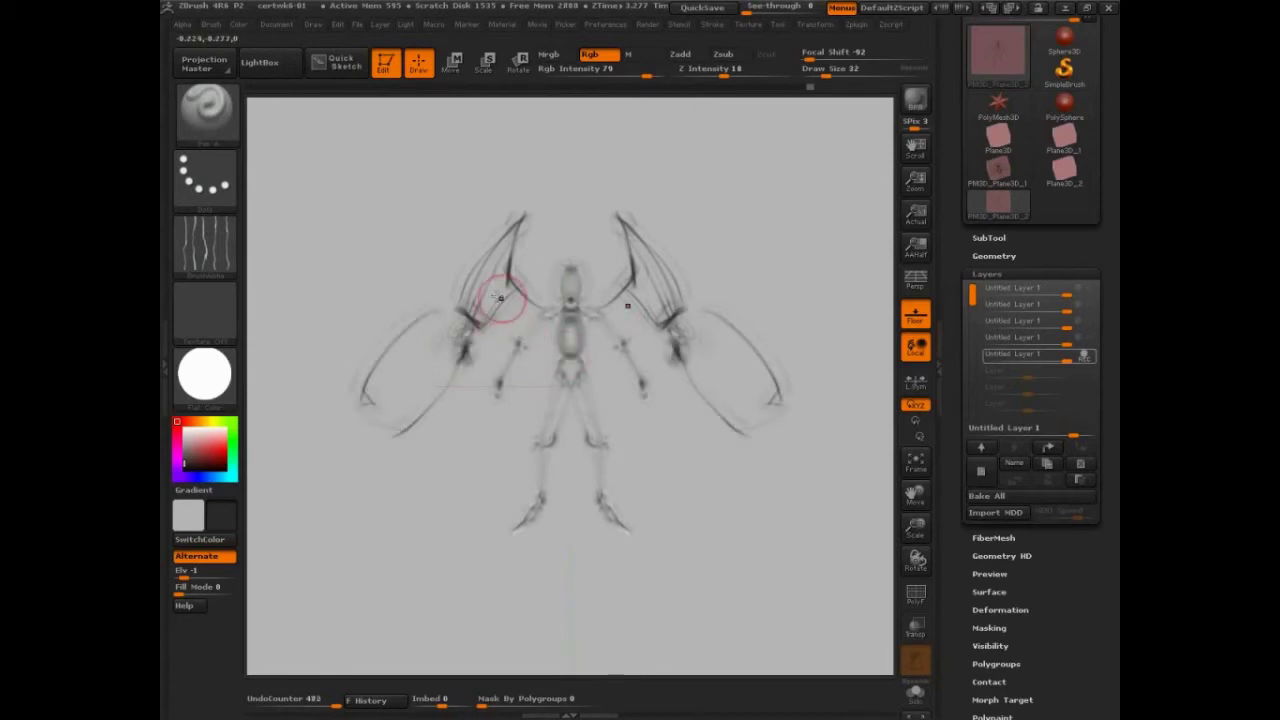
# Sketch the shoulder and elbow connections, the ribbed chest, the neck block and a round head over the skeleton.
pyautogui.moveTo(500, 296); pyautogui.dragTo(542, 320)
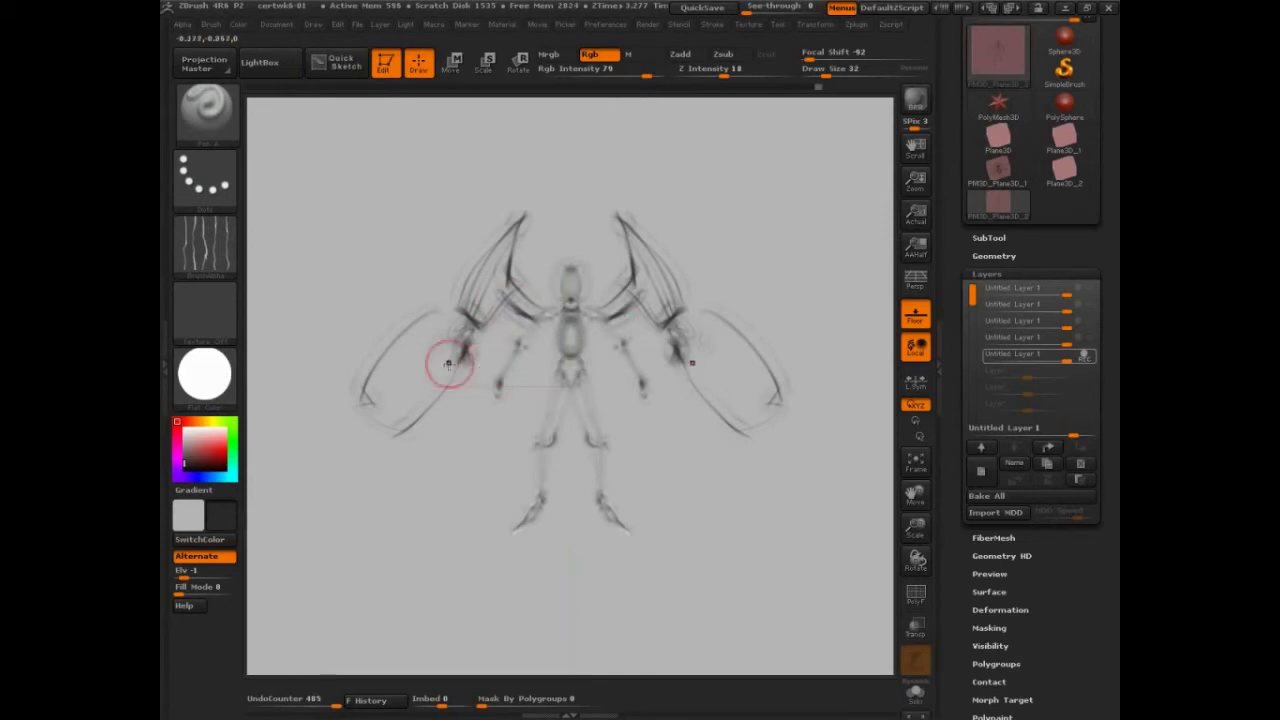
pyautogui.moveTo(460, 361)
pyautogui.mouseDown()
pyautogui.moveTo(517, 366)
pyautogui.moveTo(500, 367)
pyautogui.mouseUp()
pyautogui.moveTo(556, 227)
pyautogui.mouseDown()
pyautogui.moveTo(521, 281)
pyautogui.moveTo(568, 300)
pyautogui.mouseUp()
pyautogui.moveTo(546, 268)
pyautogui.mouseDown()
pyautogui.moveTo(550, 295)
pyautogui.moveTo(521, 268)
pyautogui.moveTo(553, 230)
pyautogui.moveTo(594, 231)
pyautogui.moveTo(544, 201)
pyautogui.moveTo(571, 188)
pyautogui.moveTo(546, 222)
pyautogui.moveTo(571, 221)
pyautogui.mouseUp()
pyautogui.moveTo(571, 153)
pyautogui.mouseDown()
pyautogui.moveTo(556, 178)
pyautogui.moveTo(571, 190)
pyautogui.moveTo(576, 172)
pyautogui.mouseUp()
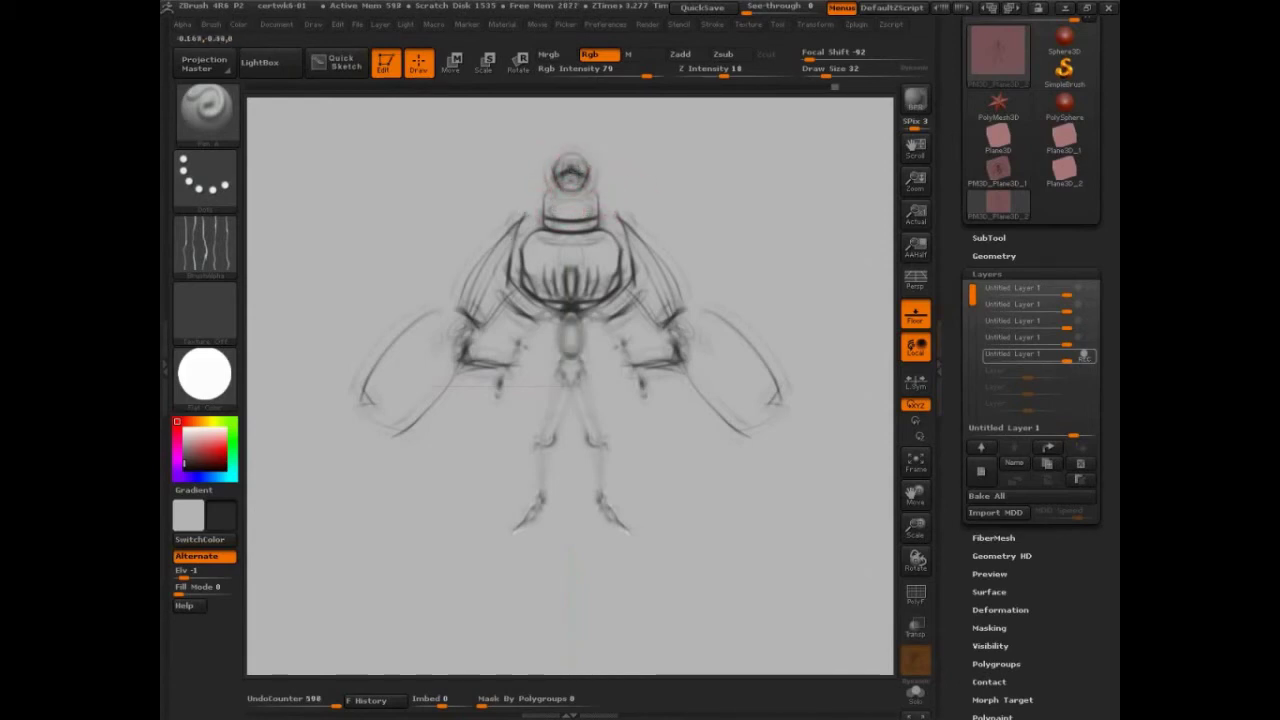
# Sketch the curved elbow joints and forearm edges, then draw the waist lines and a ring at the pelvis.
pyautogui.moveTo(514, 208)
pyautogui.mouseDown()
pyautogui.moveTo(442, 334)
pyautogui.moveTo(434, 318)
pyautogui.moveTo(462, 378)
pyautogui.moveTo(440, 390)
pyautogui.mouseUp()
pyautogui.moveTo(391, 441); pyautogui.dragTo(381, 454)
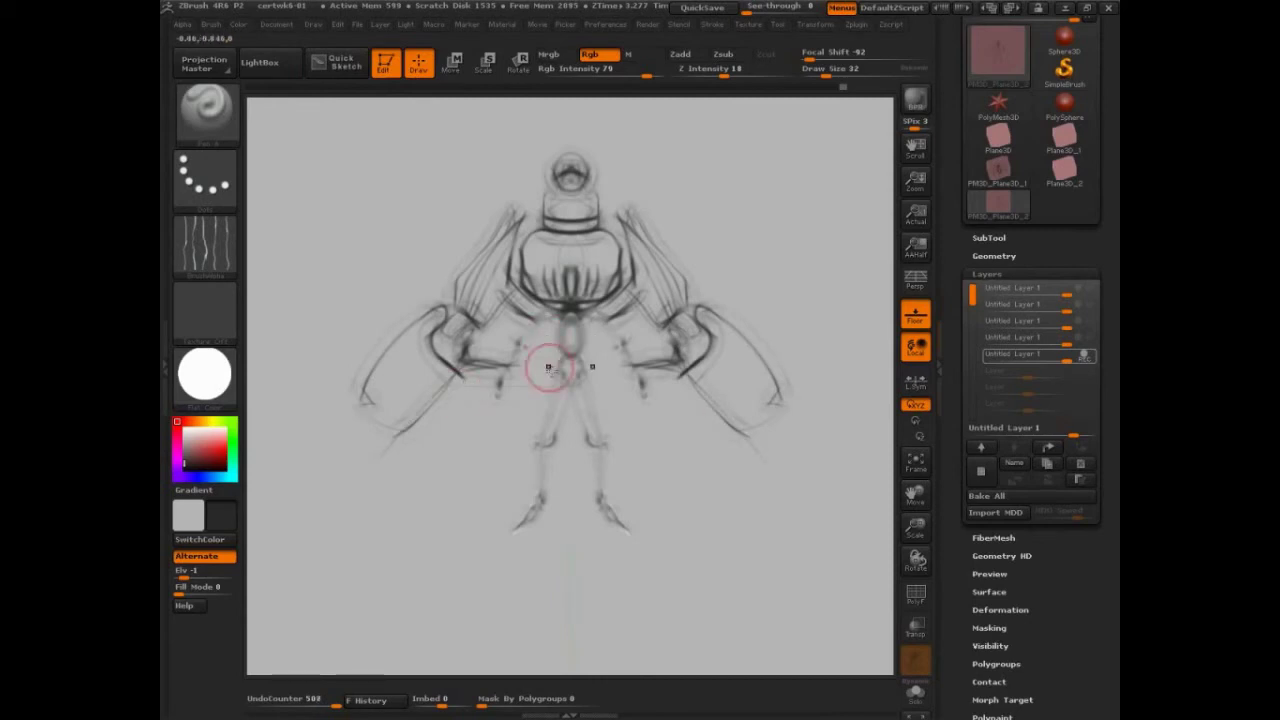
pyautogui.moveTo(547, 322)
pyautogui.mouseDown()
pyautogui.moveTo(571, 324)
pyautogui.moveTo(546, 326)
pyautogui.moveTo(571, 338)
pyautogui.moveTo(532, 347)
pyautogui.moveTo(571, 392)
pyautogui.mouseUp()
pyautogui.moveTo(571, 366); pyautogui.dragTo(570, 390)
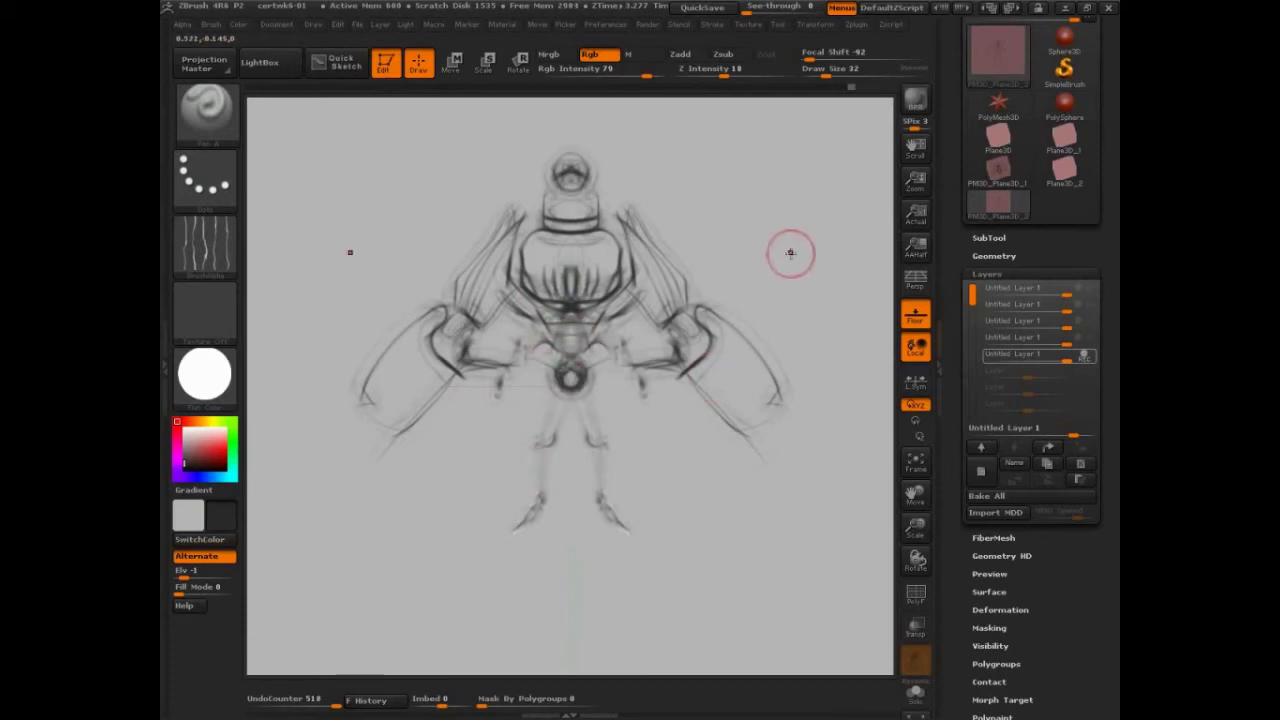
# Draw two sample strokes beside the arm: a thick, dark tapered line and a thin, light curved line.
pyautogui.moveTo(877, 225)
pyautogui.mouseDown()
pyautogui.moveTo(854, 240)
pyautogui.moveTo(877, 306)
pyautogui.mouseUp()
pyautogui.keyDown('alt'); pyautogui.moveTo(854, 240); pyautogui.dragTo(890, 240); pyautogui.keyUp('alt')
pyautogui.moveTo(615, 162)
pyautogui.mouseDown()
pyautogui.moveTo(659, 267)
pyautogui.moveTo(735, 383)
pyautogui.mouseUp()
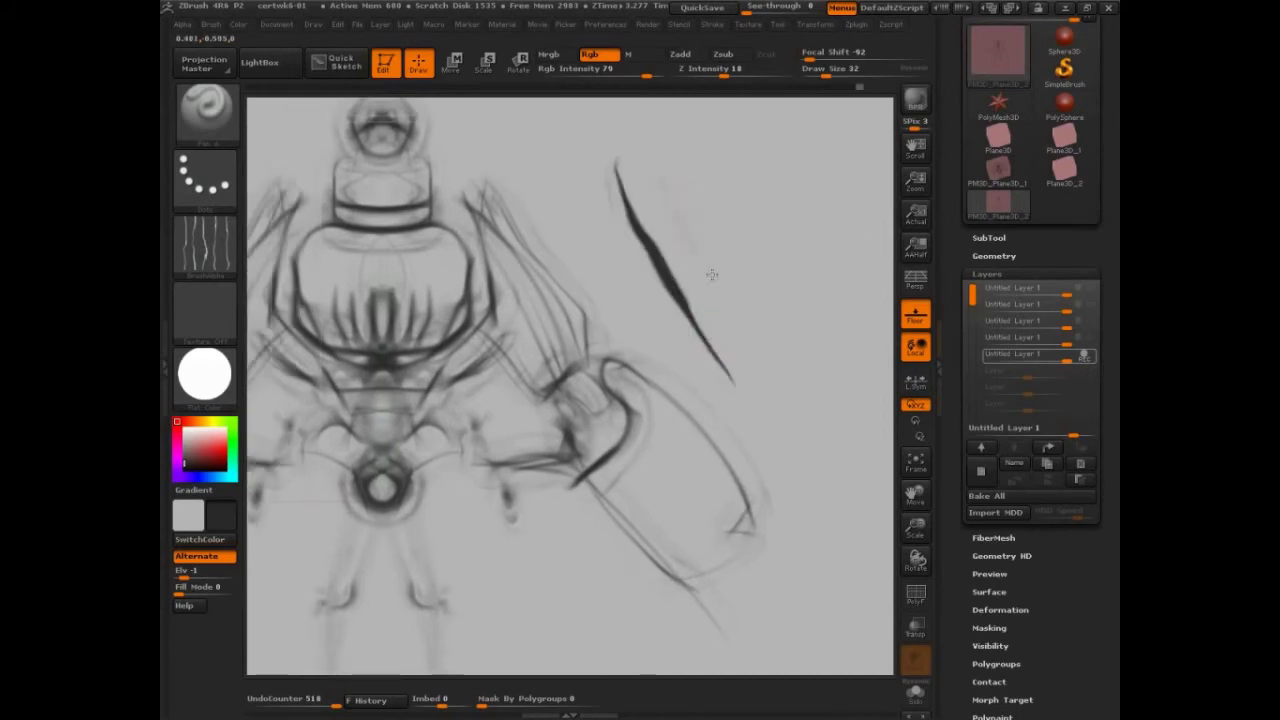
pyautogui.moveTo(711, 274)
pyautogui.mouseDown()
pyautogui.moveTo(790, 390)
pyautogui.moveTo(774, 384)
pyautogui.moveTo(793, 382)
pyautogui.mouseUp()
pyautogui.hotkey('ctrl', 'shift')
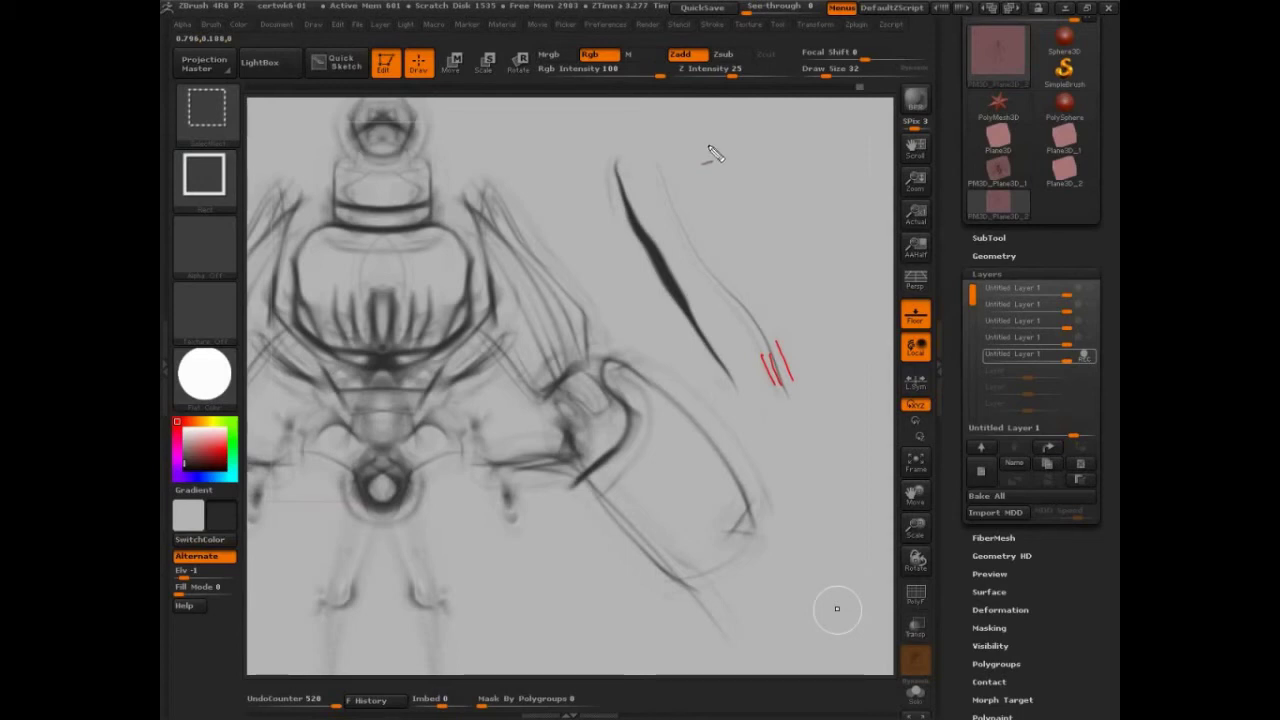
pyautogui.moveTo(713, 135); pyautogui.dragTo(858, 392)
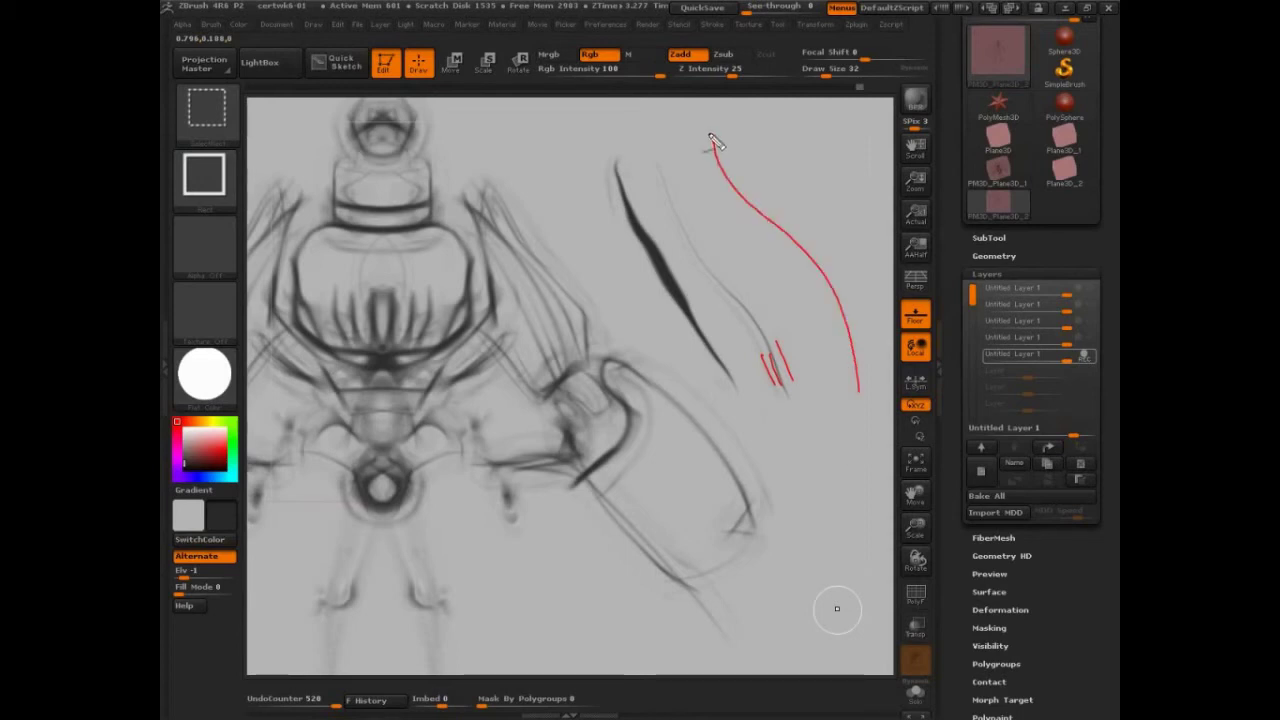
pyautogui.moveTo(710, 134)
pyautogui.mouseDown()
pyautogui.moveTo(825, 280)
pyautogui.moveTo(856, 415)
pyautogui.mouseUp()
pyautogui.moveTo(714, 136); pyautogui.dragTo(843, 313)
pyautogui.moveTo(652, 170)
pyautogui.mouseDown()
pyautogui.moveTo(689, 253)
pyautogui.moveTo(790, 358)
pyautogui.mouseUp()
pyautogui.moveTo(713, 290)
pyautogui.mouseDown()
pyautogui.moveTo(754, 342)
pyautogui.moveTo(772, 397)
pyautogui.mouseUp()
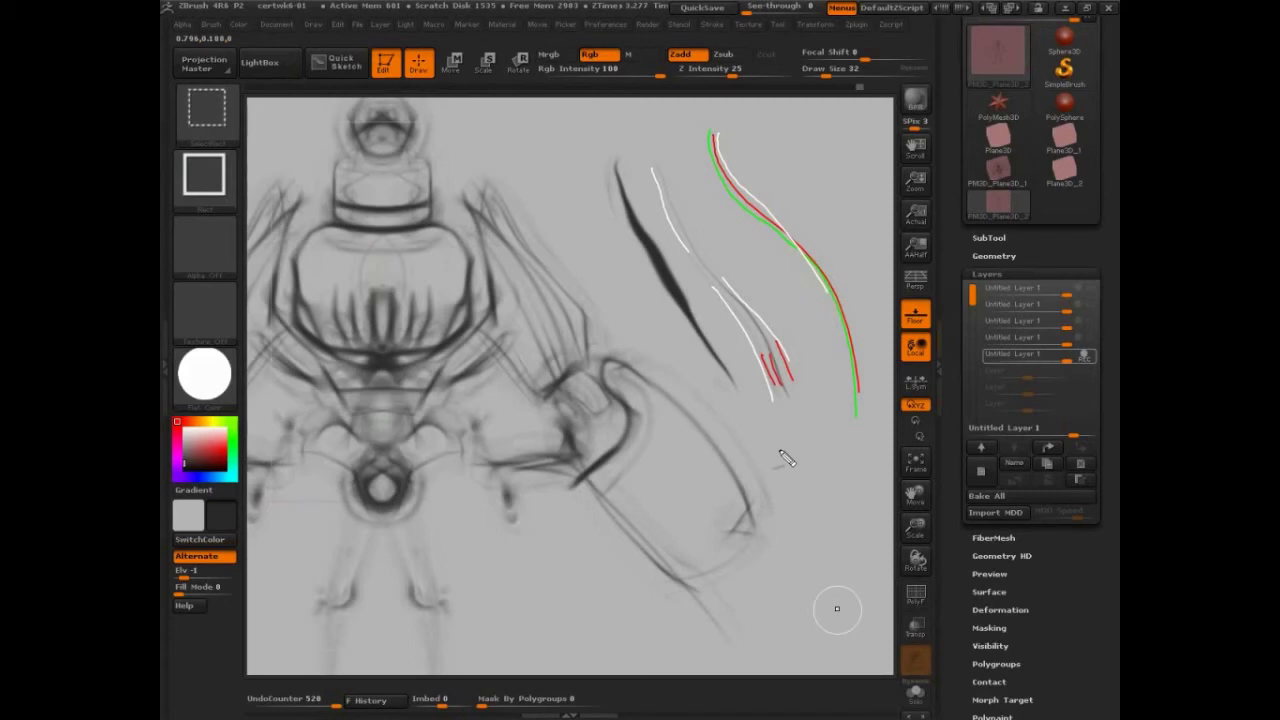
pyautogui.moveTo(562, 157); pyautogui.dragTo(467, 340)
pyautogui.moveTo(493, 189); pyautogui.dragTo(460, 460)
pyautogui.moveTo(460, 234); pyautogui.dragTo(466, 488)
pyautogui.moveTo(462, 440); pyautogui.dragTo(536, 604)
pyautogui.moveTo(429, 340); pyautogui.dragTo(488, 556)
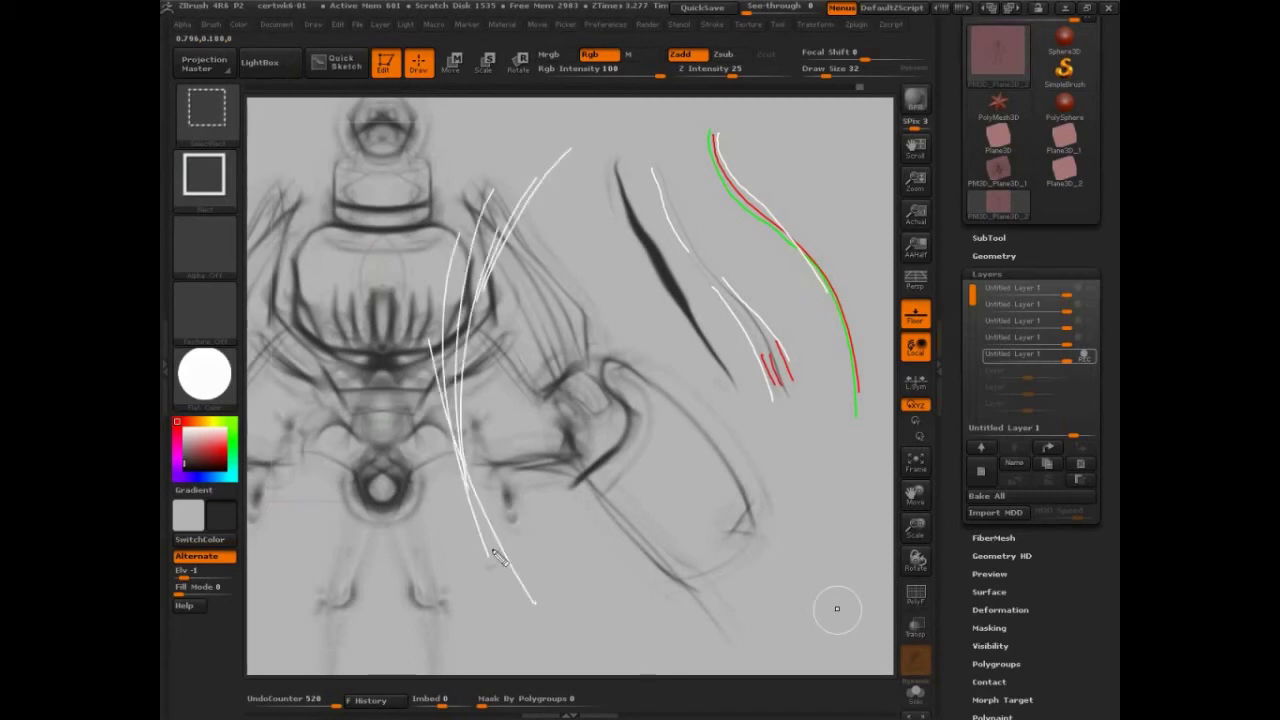
pyautogui.moveTo(470, 352); pyautogui.dragTo(502, 636)
pyautogui.moveTo(480, 553); pyautogui.dragTo(472, 608)
pyautogui.moveTo(549, 395); pyautogui.dragTo(466, 652)
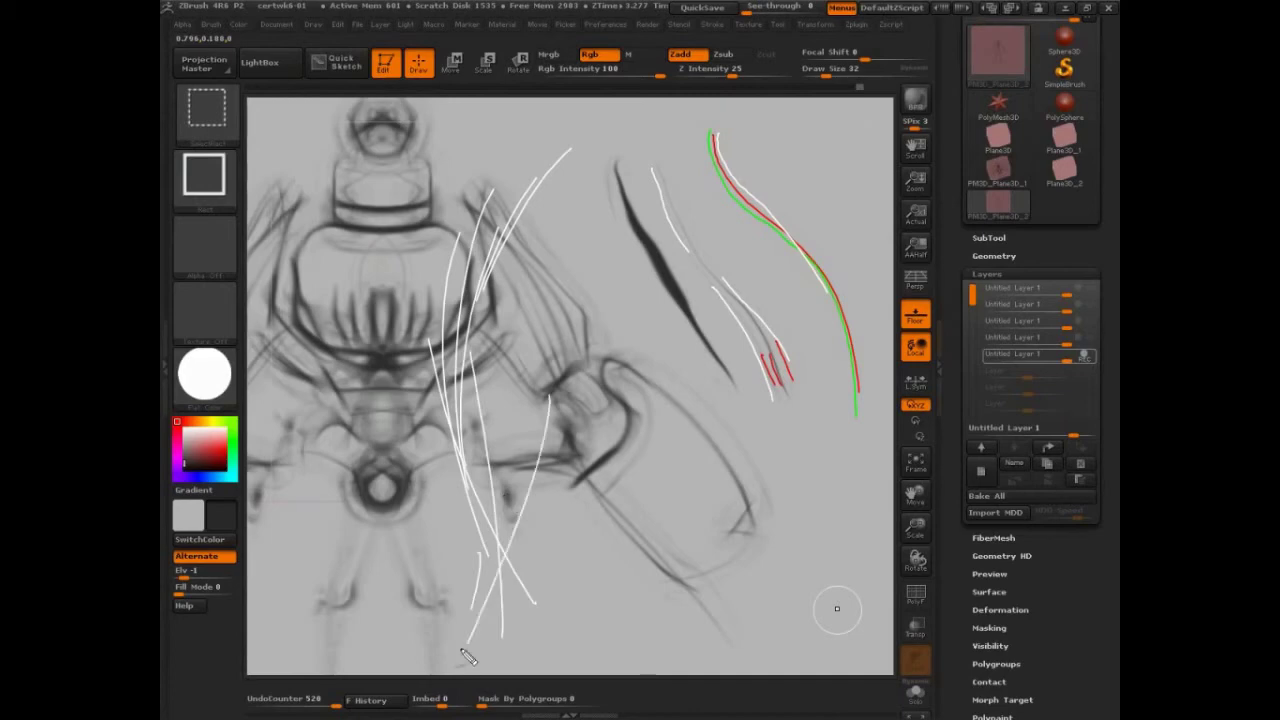
pyautogui.moveTo(593, 290); pyautogui.dragTo(526, 580)
pyautogui.moveTo(573, 350)
pyautogui.mouseDown()
pyautogui.moveTo(509, 590)
pyautogui.moveTo(490, 257)
pyautogui.moveTo(481, 420)
pyautogui.mouseUp()
pyautogui.moveTo(476, 230); pyautogui.dragTo(485, 474)
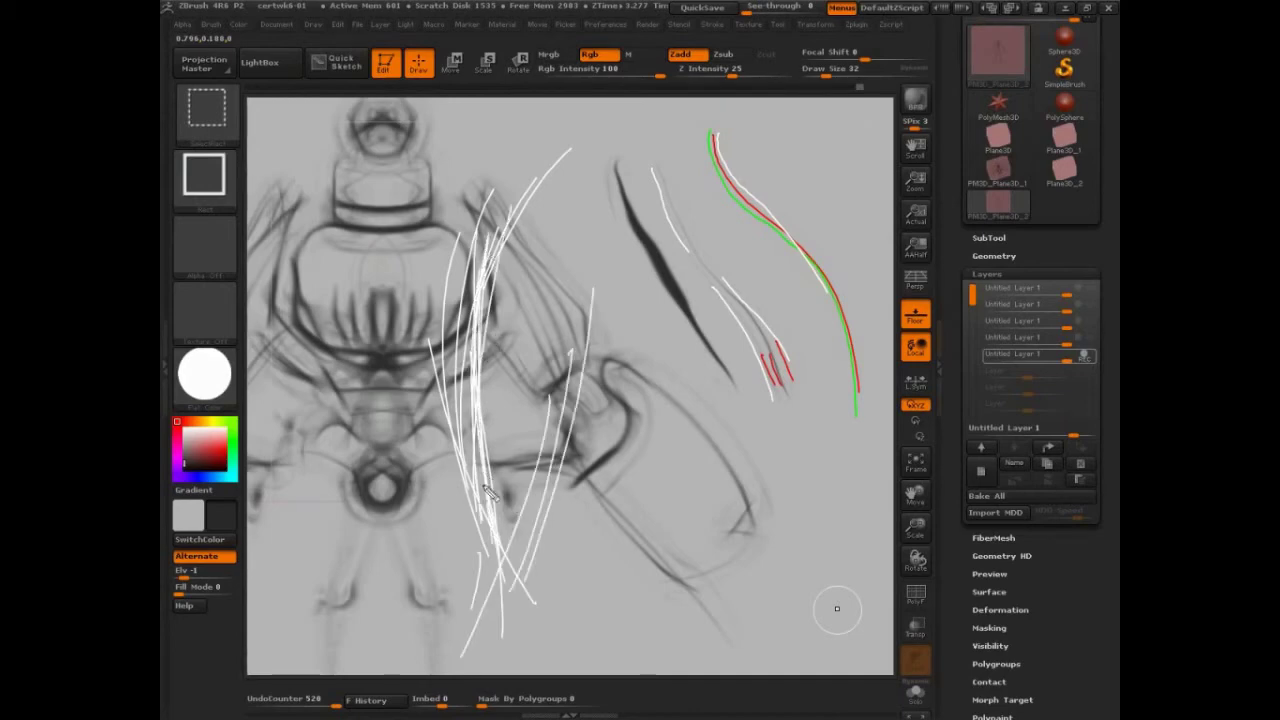
pyautogui.moveTo(478, 290); pyautogui.dragTo(489, 498)
pyautogui.moveTo(480, 234); pyautogui.dragTo(503, 530)
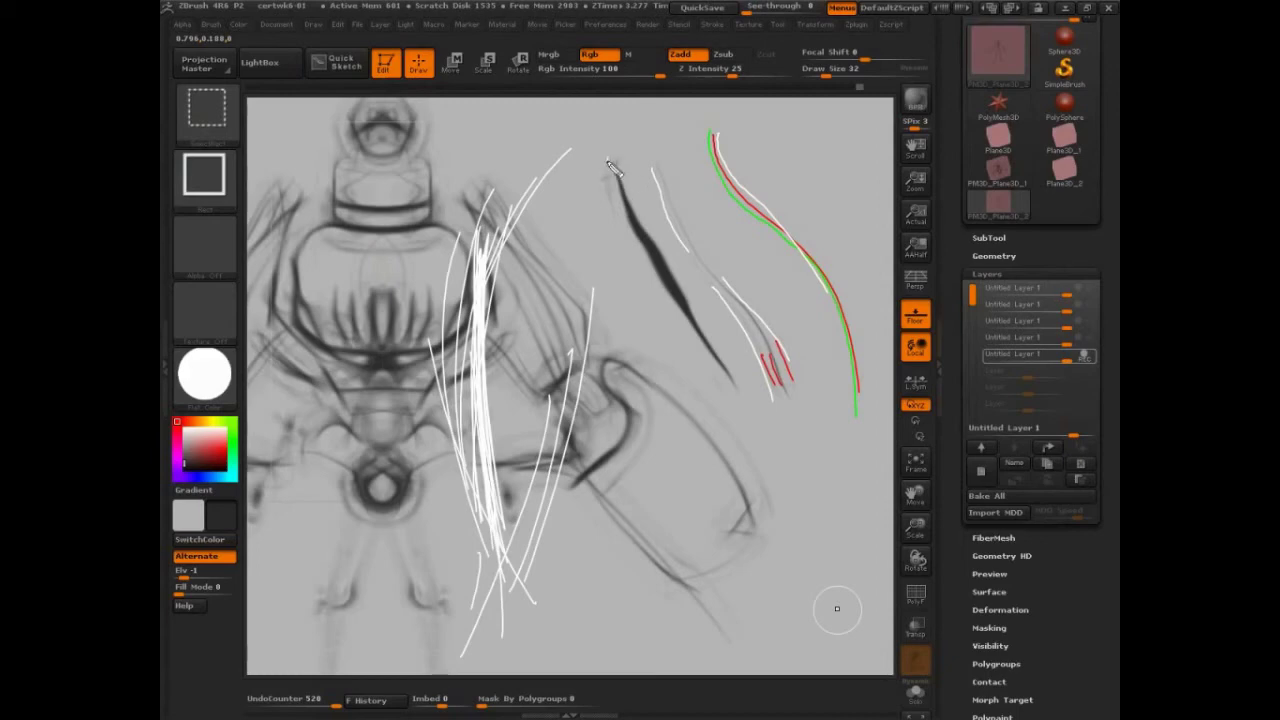
pyautogui.moveTo(607, 158); pyautogui.dragTo(612, 227)
pyautogui.moveTo(728, 357); pyautogui.dragTo(751, 413)
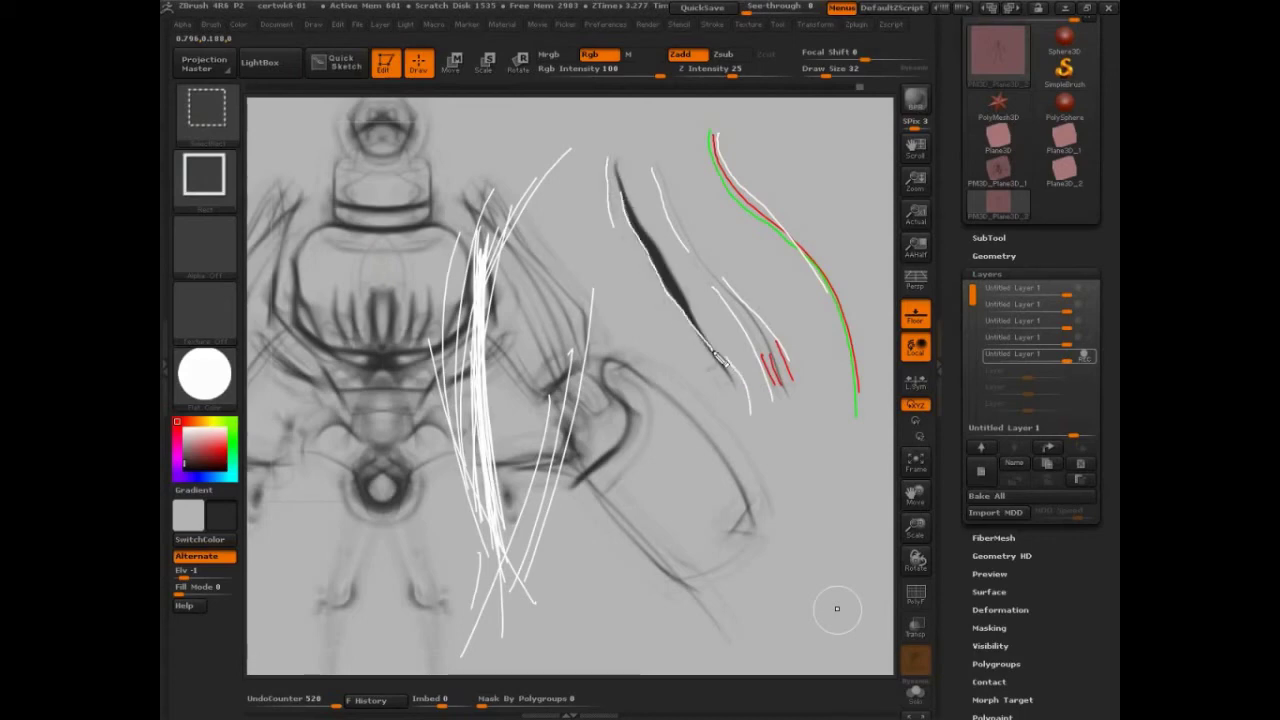
pyautogui.moveTo(714, 360); pyautogui.dragTo(624, 150)
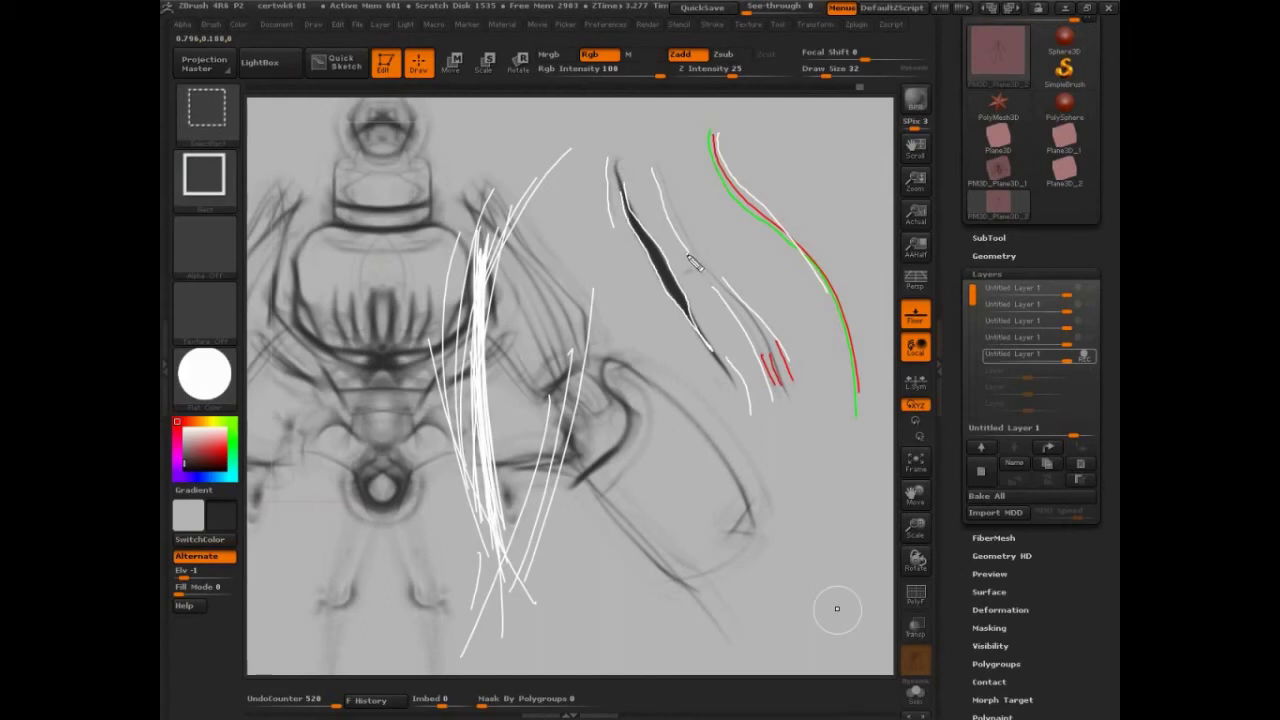
pyautogui.moveTo(683, 215); pyautogui.dragTo(765, 328)
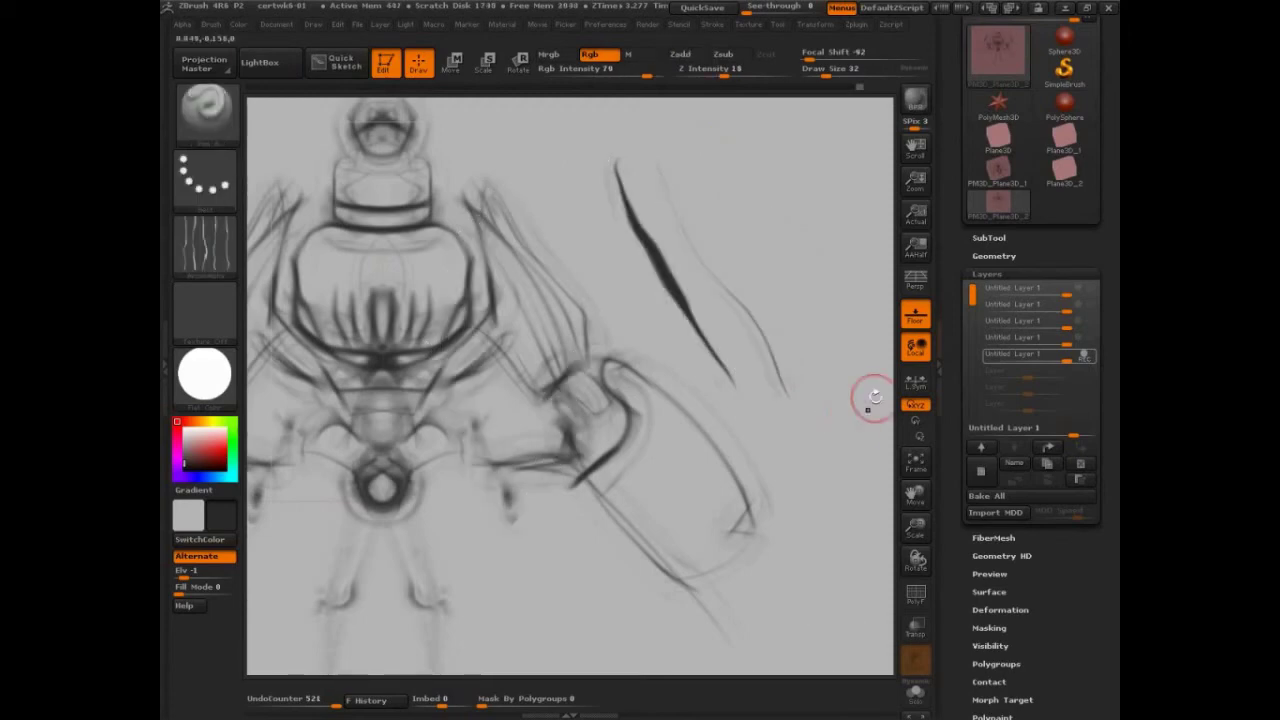
# Sketch the thigh lines and knee joints over the skeleton's legs.
pyautogui.moveTo(877, 394)
pyautogui.keyDown('alt'); pyautogui.mouseDown()
pyautogui.moveTo(880, 406)
pyautogui.moveTo(885, 331)
pyautogui.moveTo(885, 371)
pyautogui.mouseUp(); pyautogui.keyUp('alt')
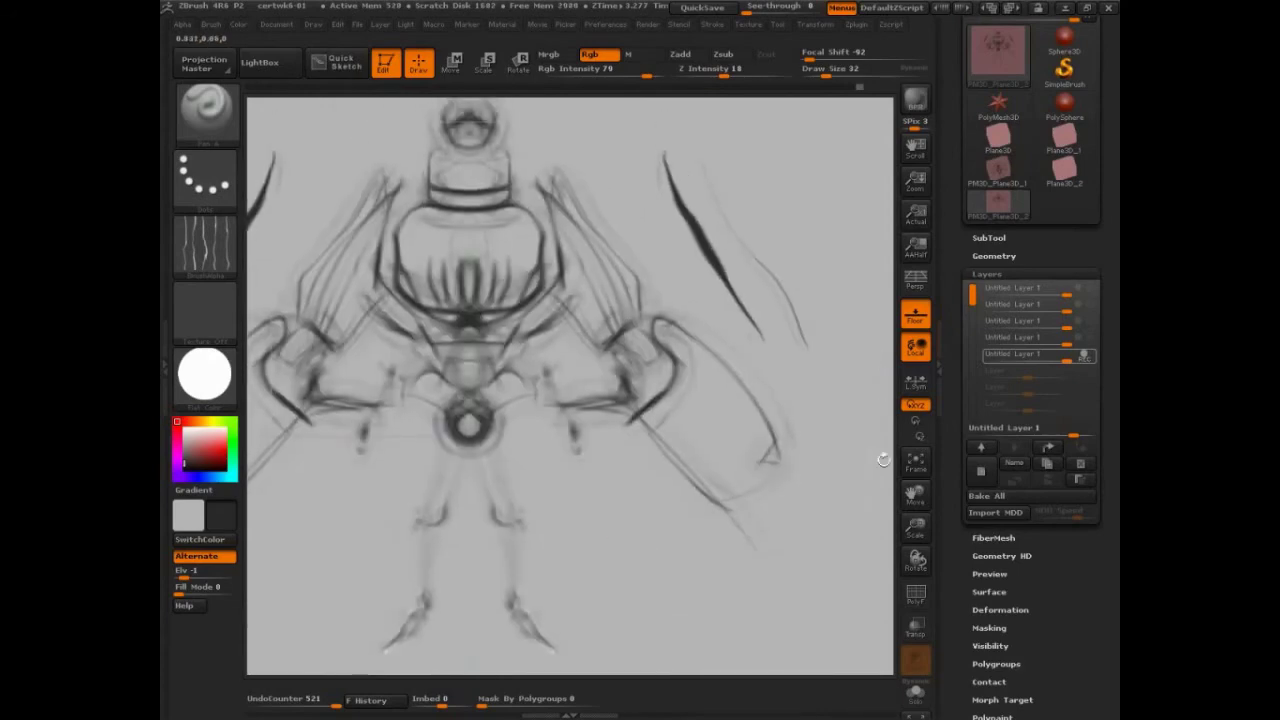
pyautogui.moveTo(883, 459)
pyautogui.keyDown('alt'); pyautogui.mouseDown()
pyautogui.moveTo(869, 420)
pyautogui.moveTo(877, 366)
pyautogui.mouseUp(); pyautogui.keyUp('alt')
pyautogui.moveTo(529, 352); pyautogui.dragTo(517, 438)
pyautogui.moveTo(517, 438)
pyautogui.mouseDown()
pyautogui.moveTo(541, 426)
pyautogui.moveTo(558, 448)
pyautogui.mouseUp()
pyautogui.hotkey('ctrl', 'shift')
pyautogui.moveTo(527, 445)
pyautogui.keyDown('ctrl'); pyautogui.keyDown('shift'); pyautogui.mouseDown()
pyautogui.moveTo(535, 432)
pyautogui.moveTo(548, 455)
pyautogui.moveTo(567, 443)
pyautogui.moveTo(632, 454)
pyautogui.moveTo(634, 438)
pyautogui.moveTo(657, 437)
pyautogui.moveTo(636, 420)
pyautogui.moveTo(704, 503)
pyautogui.mouseUp(); pyautogui.keyUp('shift'); pyautogui.keyUp('ctrl')
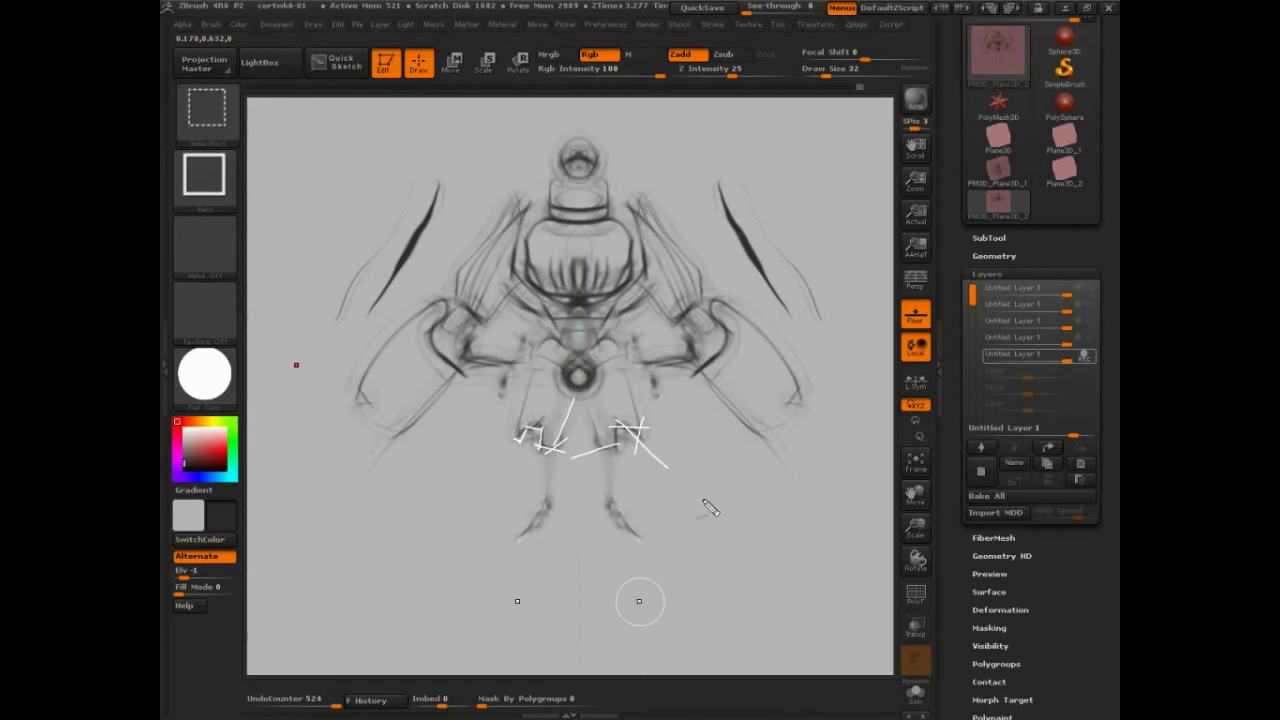
pyautogui.moveTo(711, 370); pyautogui.dragTo(806, 494)
pyautogui.moveTo(729, 434); pyautogui.dragTo(804, 419)
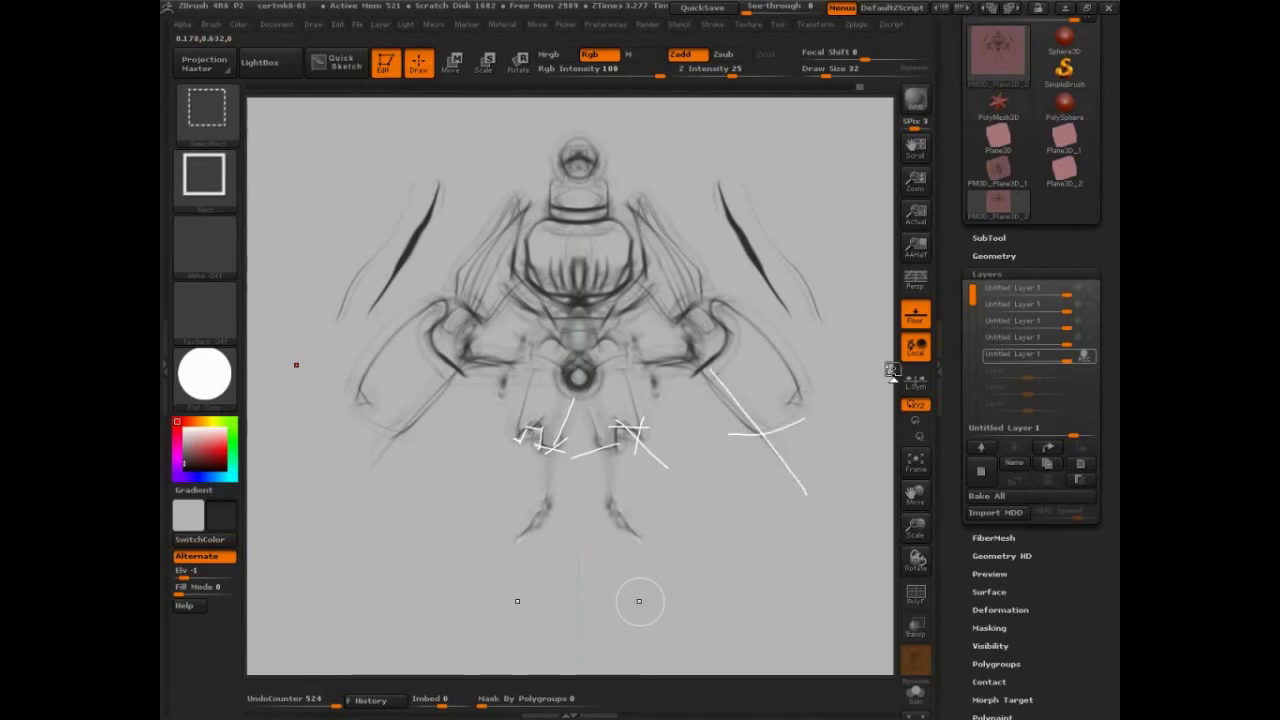
pyautogui.press('Escape')
# Sketch the kneecaps, straight shins, flared ankles and wide flat feet on both legs.
pyautogui.moveTo(525, 465); pyautogui.dragTo(523, 453)
pyautogui.moveTo(534, 432)
pyautogui.mouseDown()
pyautogui.moveTo(523, 456)
pyautogui.moveTo(540, 470)
pyautogui.moveTo(547, 456)
pyautogui.moveTo(523, 560)
pyautogui.moveTo(520, 537)
pyautogui.moveTo(558, 540)
pyautogui.mouseUp()
pyautogui.moveTo(546, 536)
pyautogui.mouseDown()
pyautogui.moveTo(557, 449)
pyautogui.moveTo(543, 529)
pyautogui.moveTo(486, 575)
pyautogui.moveTo(480, 598)
pyautogui.moveTo(558, 628)
pyautogui.mouseUp()
pyautogui.moveTo(577, 532)
pyautogui.mouseDown()
pyautogui.moveTo(541, 609)
pyautogui.moveTo(537, 571)
pyautogui.moveTo(510, 540)
pyautogui.moveTo(440, 606)
pyautogui.moveTo(452, 603)
pyautogui.mouseUp()
# Sketch outward spikes at the knees and shins with flared lines beside the feet, and add claw-like fingers to the forearms.
pyautogui.moveTo(470, 435); pyautogui.dragTo(514, 438)
pyautogui.moveTo(515, 434); pyautogui.dragTo(487, 447)
pyautogui.moveTo(520, 528); pyautogui.dragTo(458, 511)
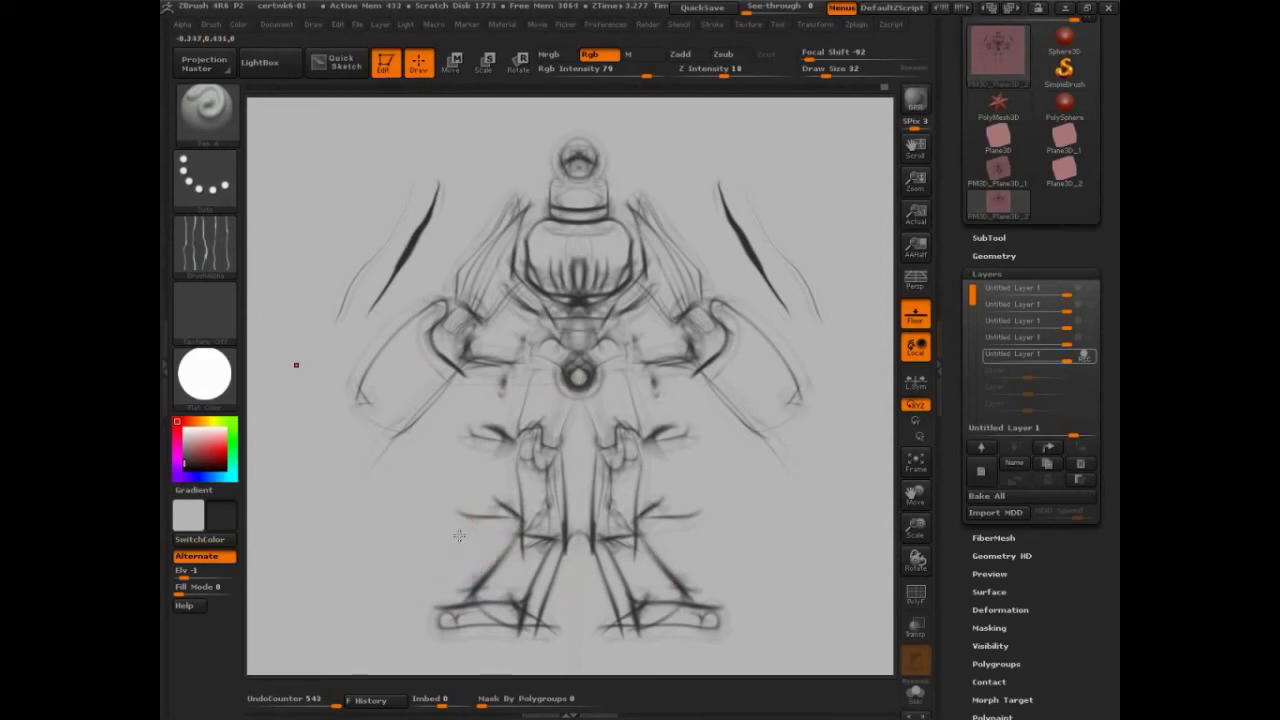
pyautogui.moveTo(446, 557); pyautogui.dragTo(363, 640)
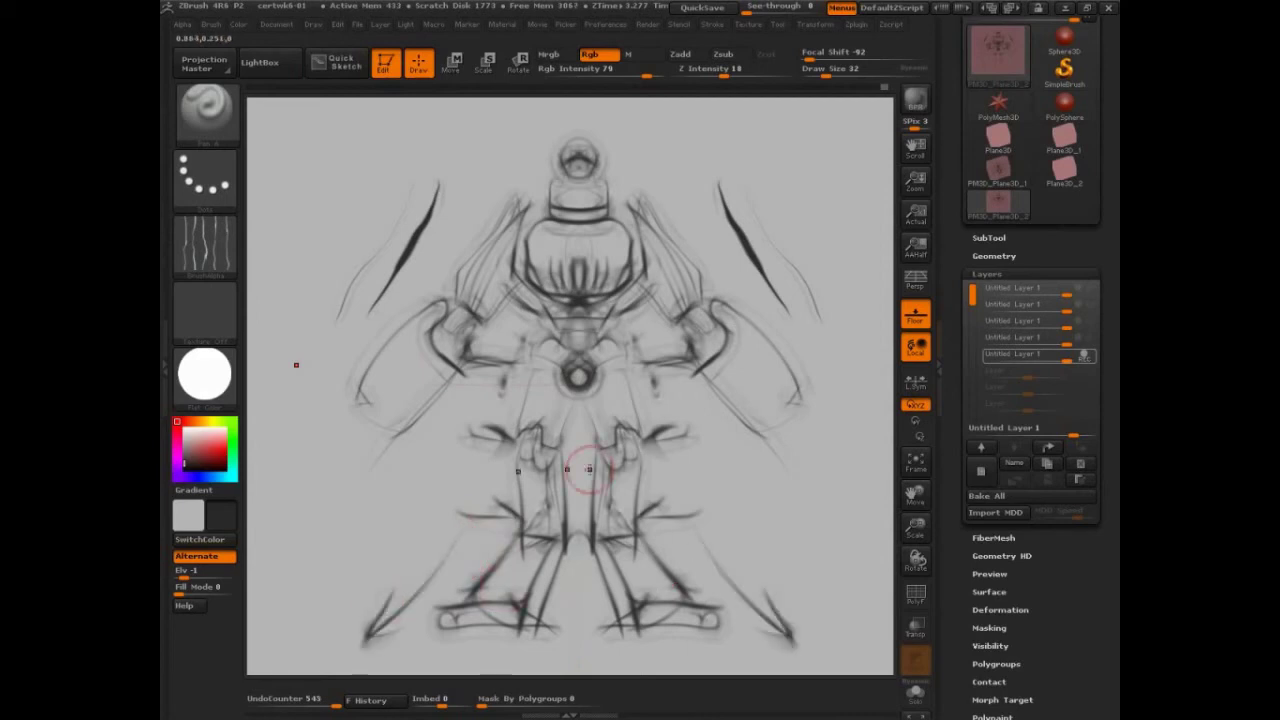
pyautogui.moveTo(358, 414)
pyautogui.mouseDown()
pyautogui.moveTo(343, 450)
pyautogui.moveTo(381, 429)
pyautogui.mouseUp()
pyautogui.moveTo(381, 430); pyautogui.dragTo(378, 470)
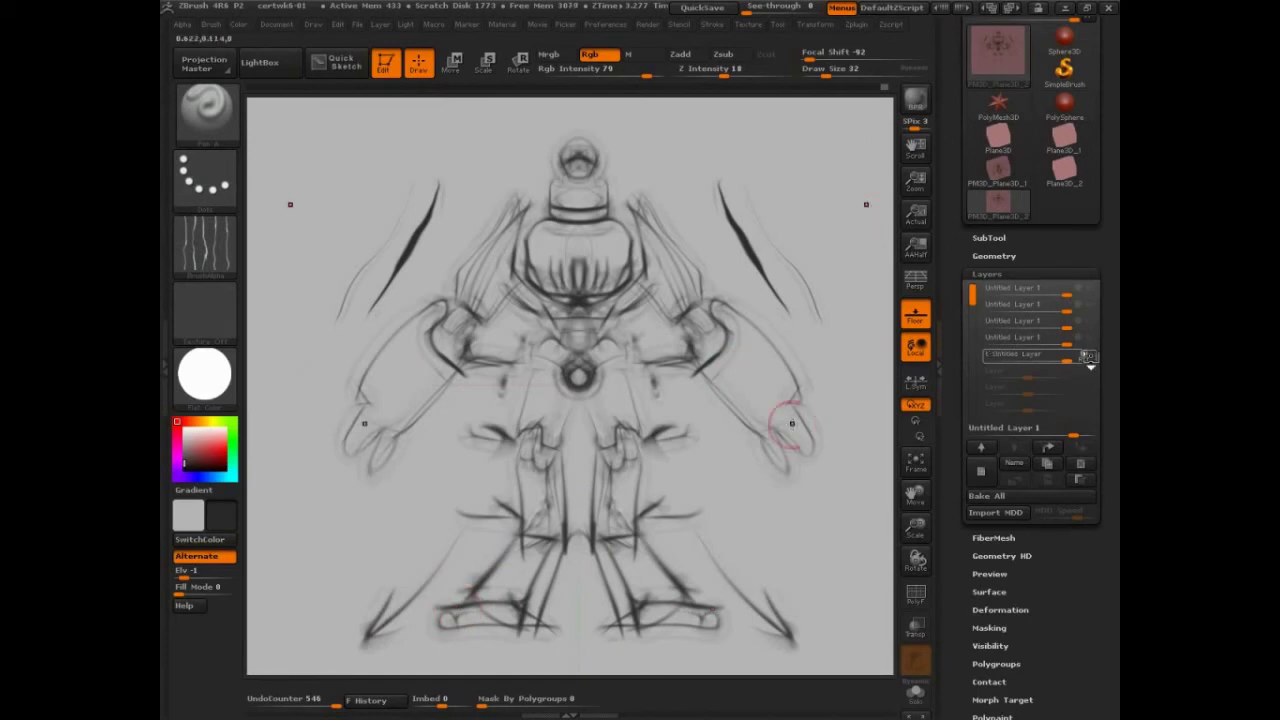
# Stop recording the current layer, hide it, and show all the concept layers together over the skeleton.
pyautogui.moveTo(1090, 357)
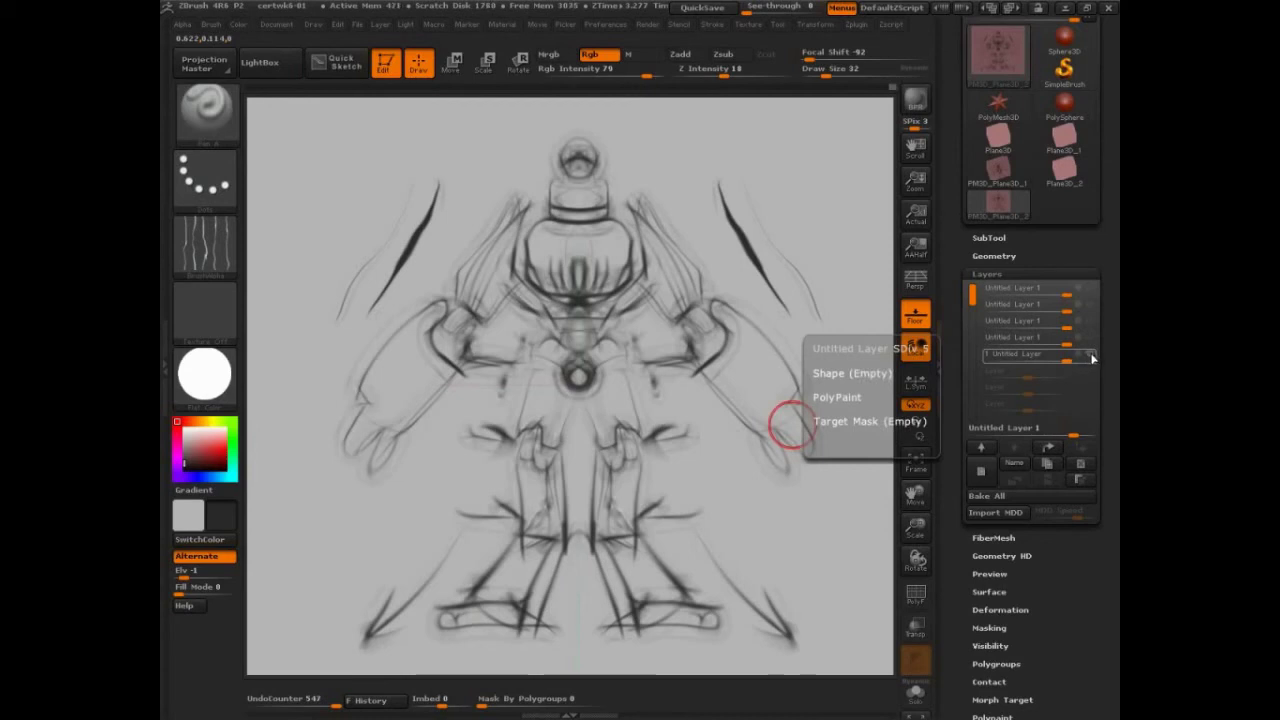
pyautogui.click(1088, 359)
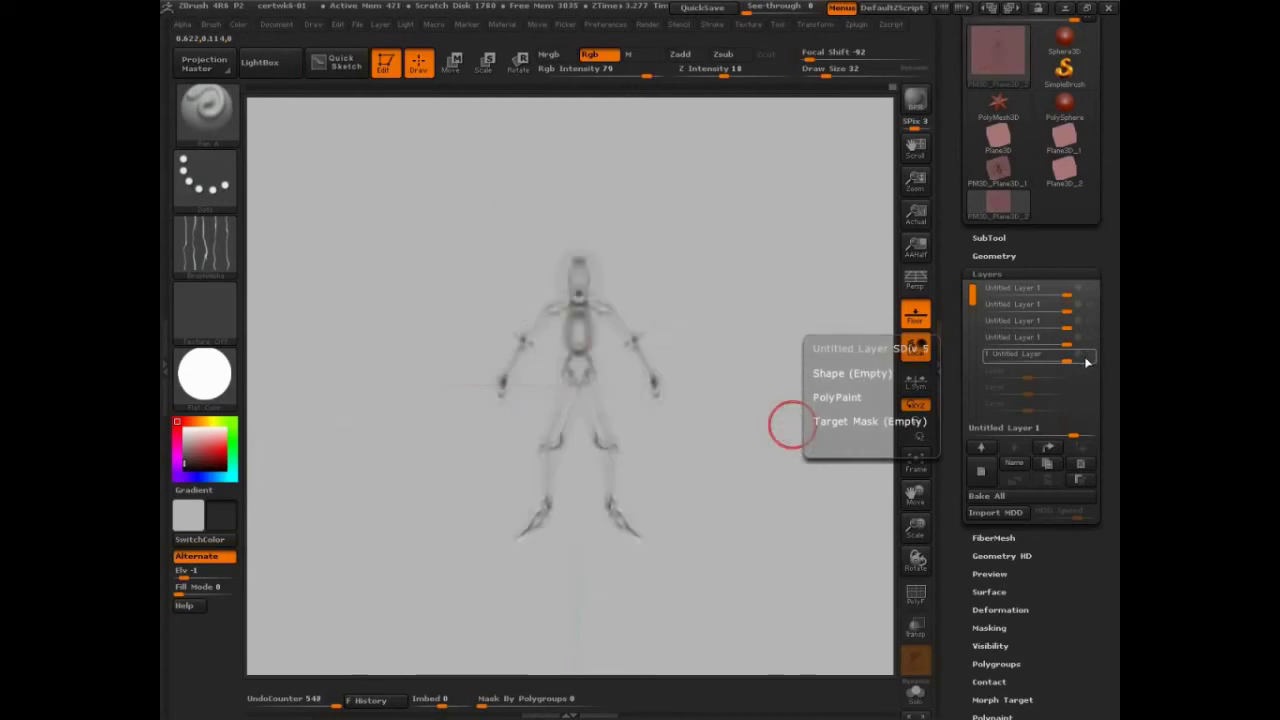
pyautogui.click(1089, 306)
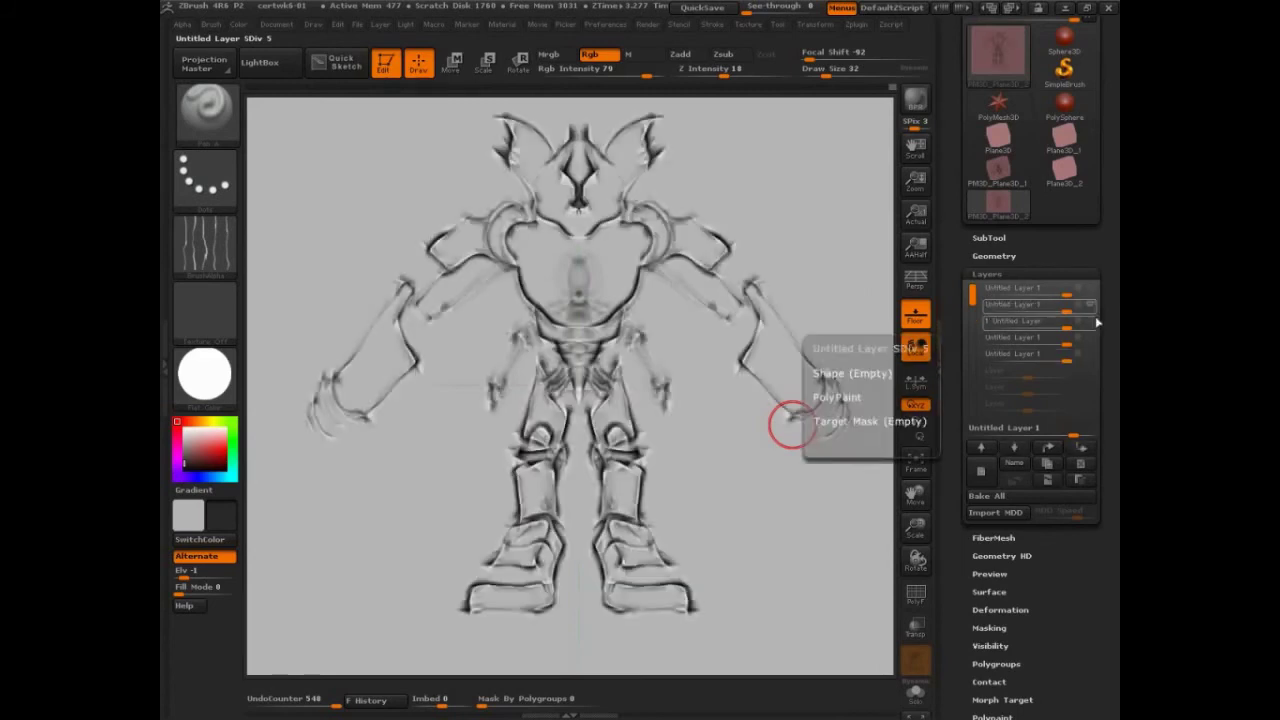
pyautogui.click(1091, 319)
pyautogui.click(1091, 353)
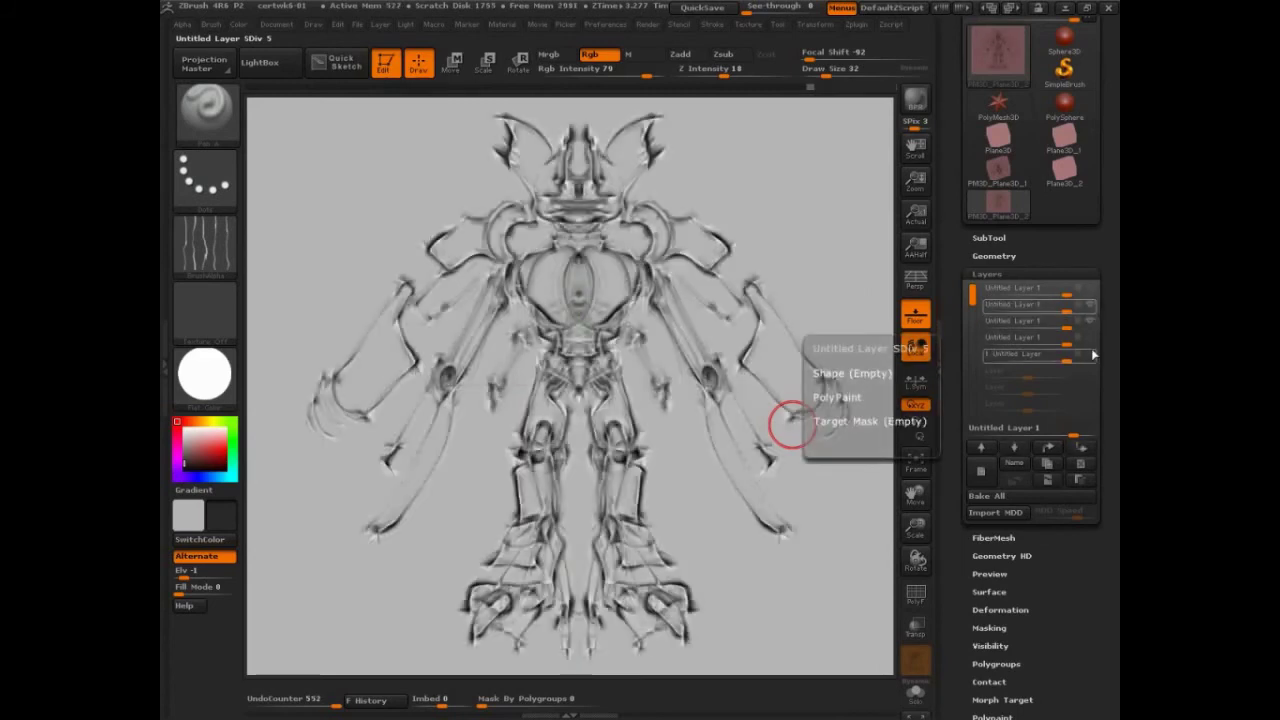
pyautogui.click(1090, 338)
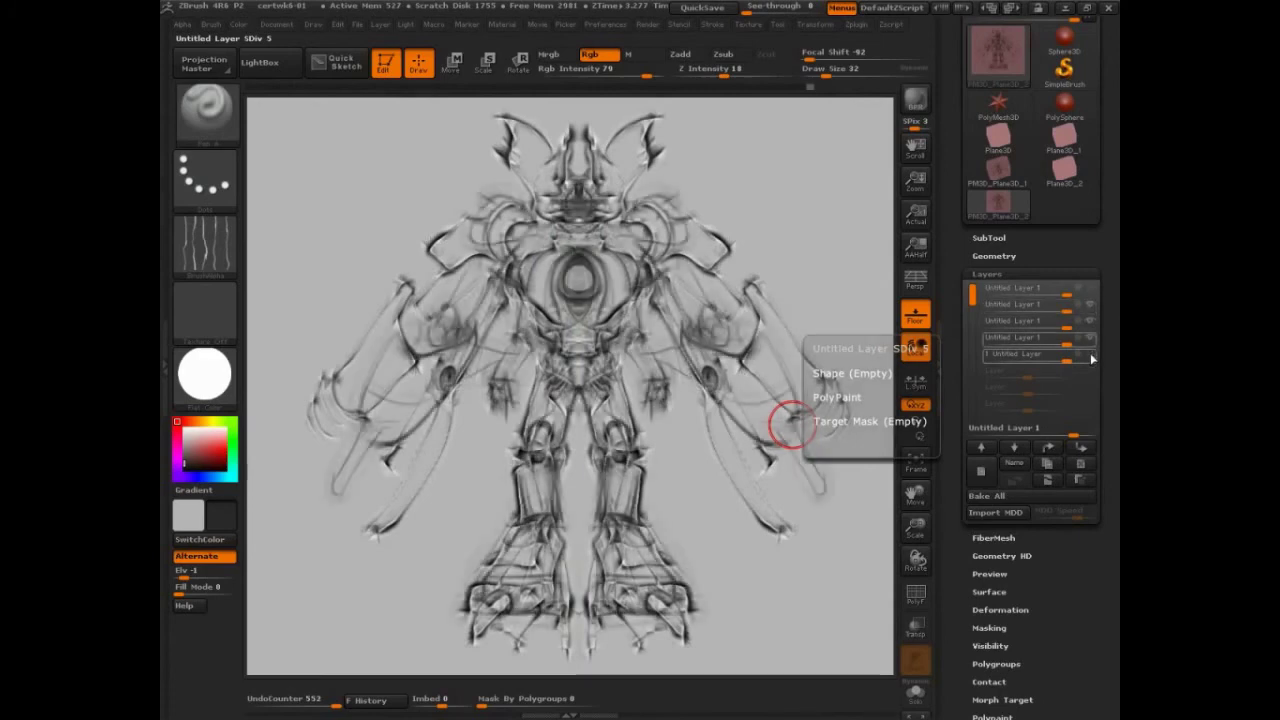
pyautogui.click(1091, 357)
# Add a new layer and darken the chest outline, waist, knees and feet of the combined sketch.
pyautogui.click(982, 470)
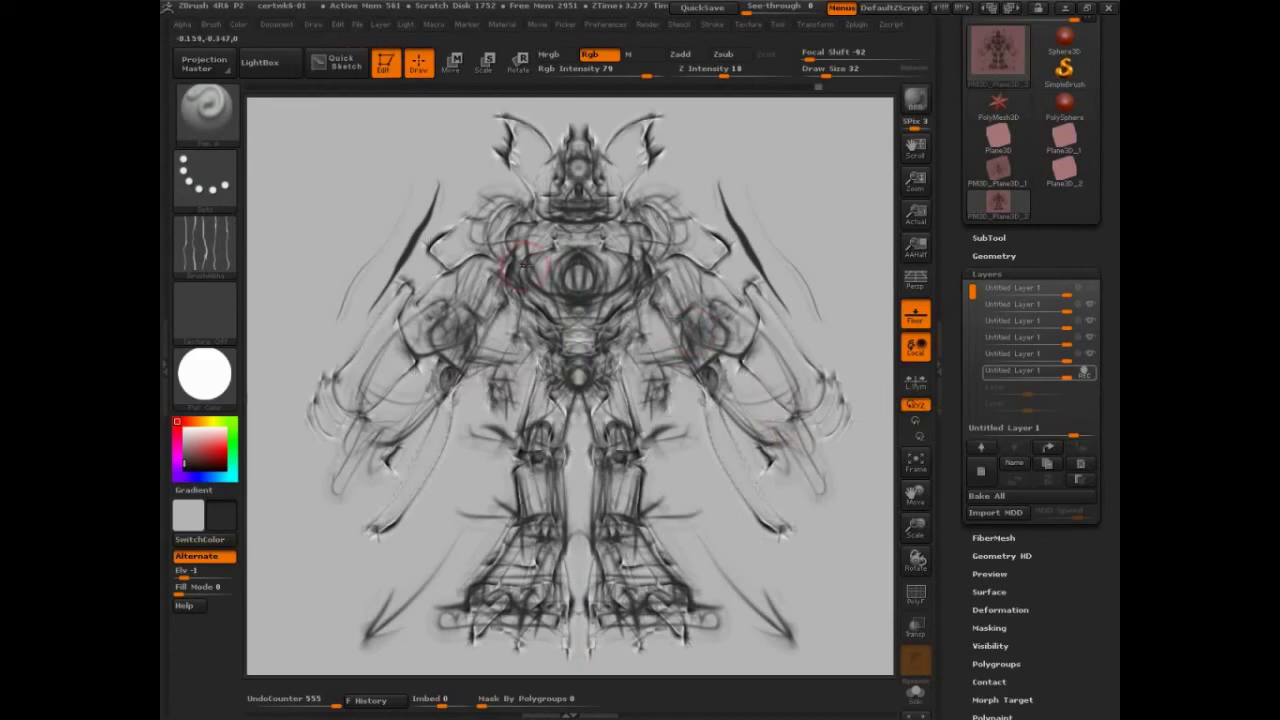
pyautogui.moveTo(530, 238)
pyautogui.mouseDown()
pyautogui.moveTo(514, 228)
pyautogui.moveTo(512, 254)
pyautogui.moveTo(530, 241)
pyautogui.moveTo(521, 270)
pyautogui.mouseUp()
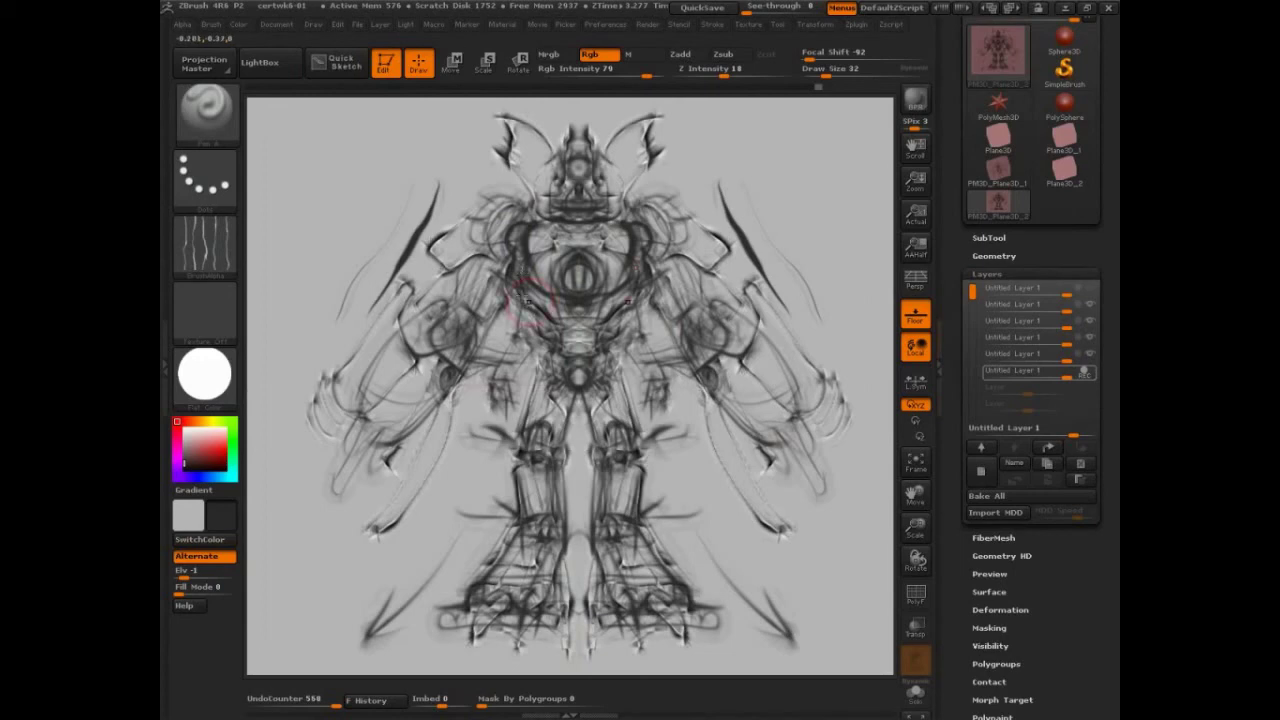
pyautogui.moveTo(525, 292); pyautogui.dragTo(552, 388)
pyautogui.moveTo(518, 436); pyautogui.dragTo(566, 440)
pyautogui.moveTo(518, 602); pyautogui.dragTo(536, 625)
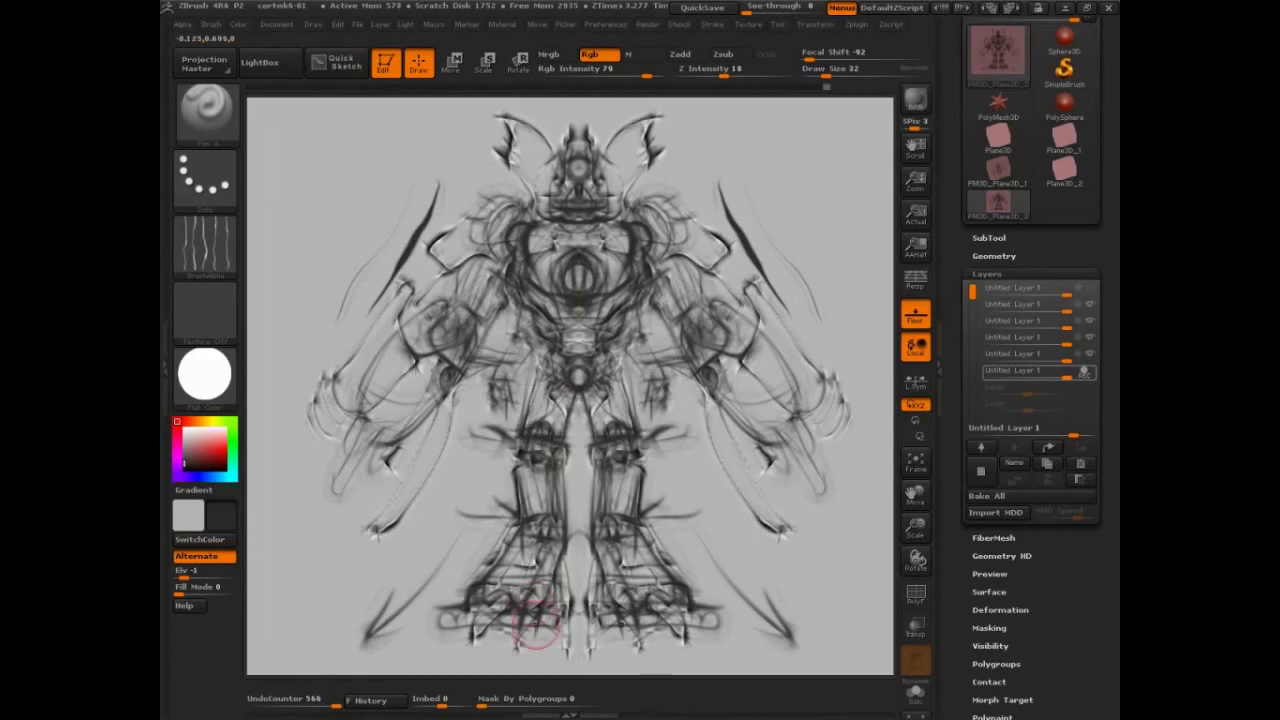